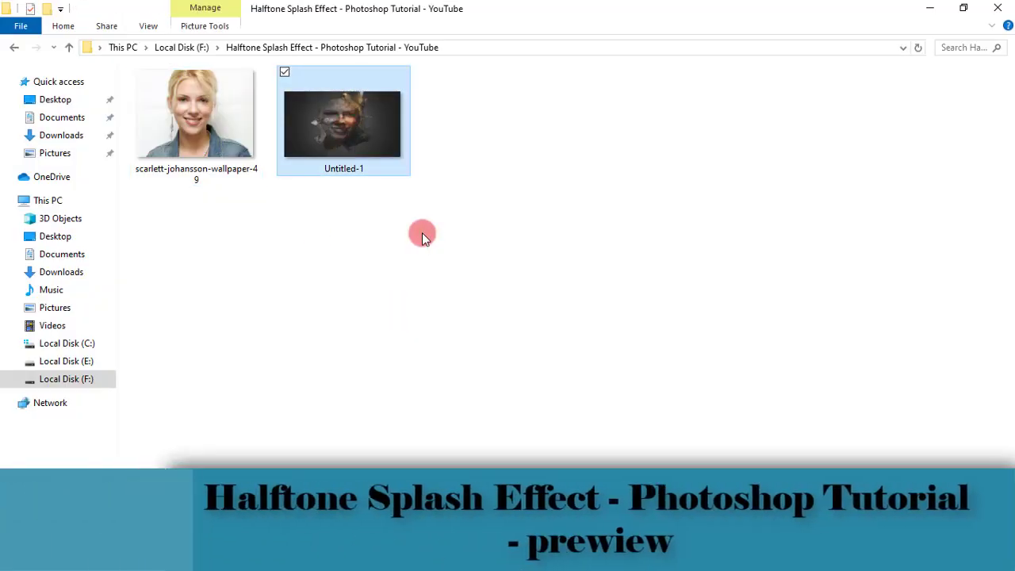
# Preview the finished Untitled-1 halftone splash portrait in Windows Photo Viewer
pyautogui.press('Return')
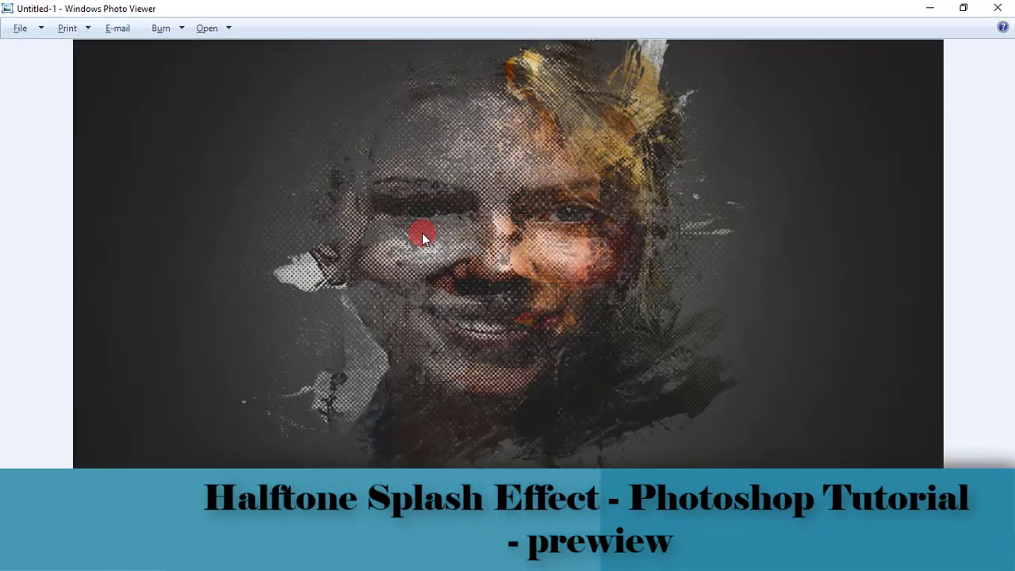
# View the original portrait, then extract the dirt textures RAR here and open its folder
pyautogui.press('Right')
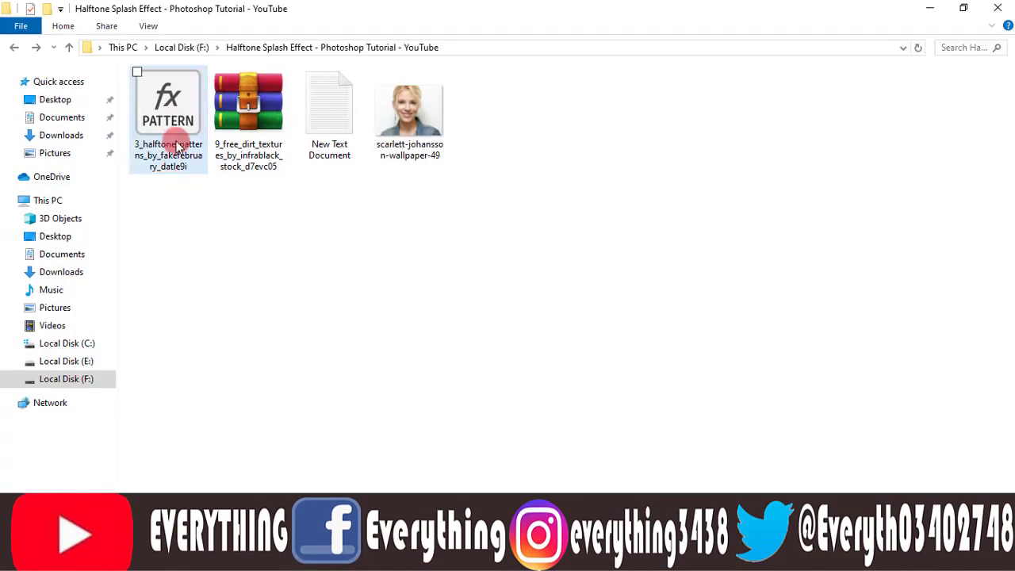
pyautogui.rightClick(245, 119)
pyautogui.click(483, 153)
pyautogui.doubleClick(267, 124)
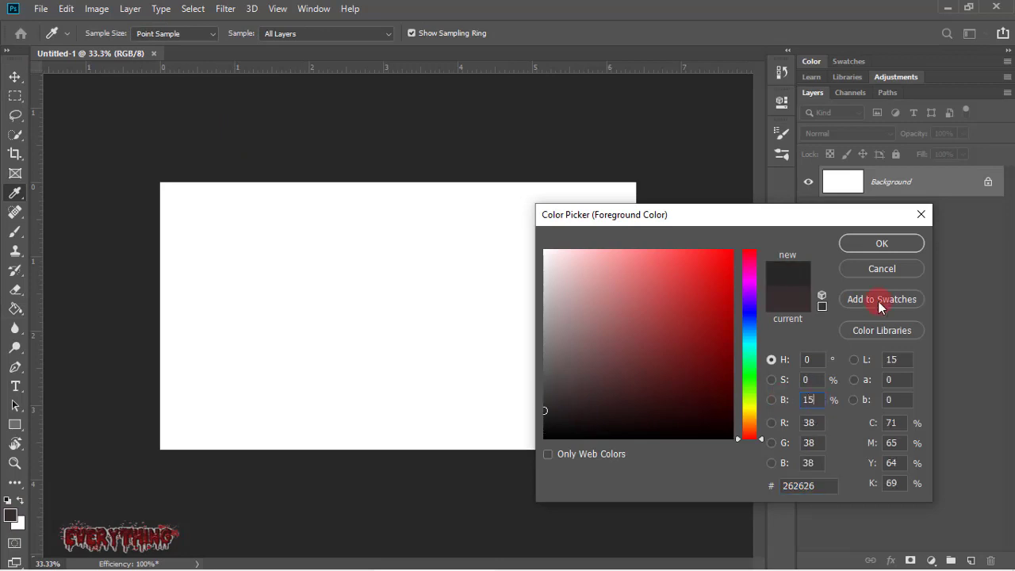
# Fill the Background with #262626 and unlock it as a layer named 'bg'
pyautogui.hotkey('alt', 'BackSpace')
pyautogui.doubleClick(935, 181)
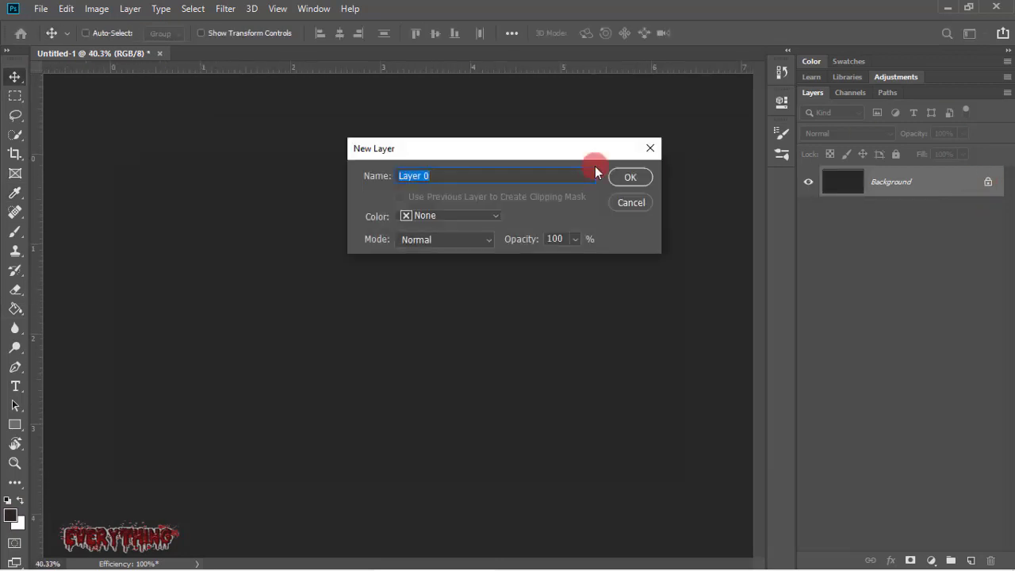
pyautogui.click(626, 174)
pyautogui.doubleClick(880, 182)
pyautogui.write('bg')
pyautogui.press('Return')
# Add a radial Gradient Overlay at about 50% opacity to bg
pyautogui.doubleClick(971, 181)
pyautogui.click(100, 319)
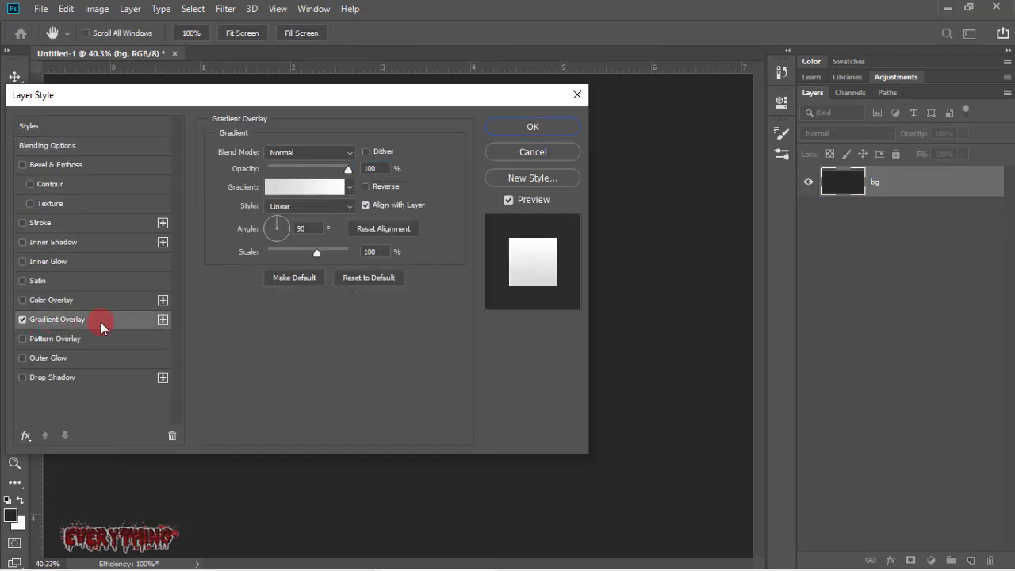
pyautogui.moveTo(346, 168); pyautogui.dragTo(308, 170)
pyautogui.click(353, 205)
pyautogui.click(312, 217)
pyautogui.moveTo(253, 97); pyautogui.dragTo(664, 107)
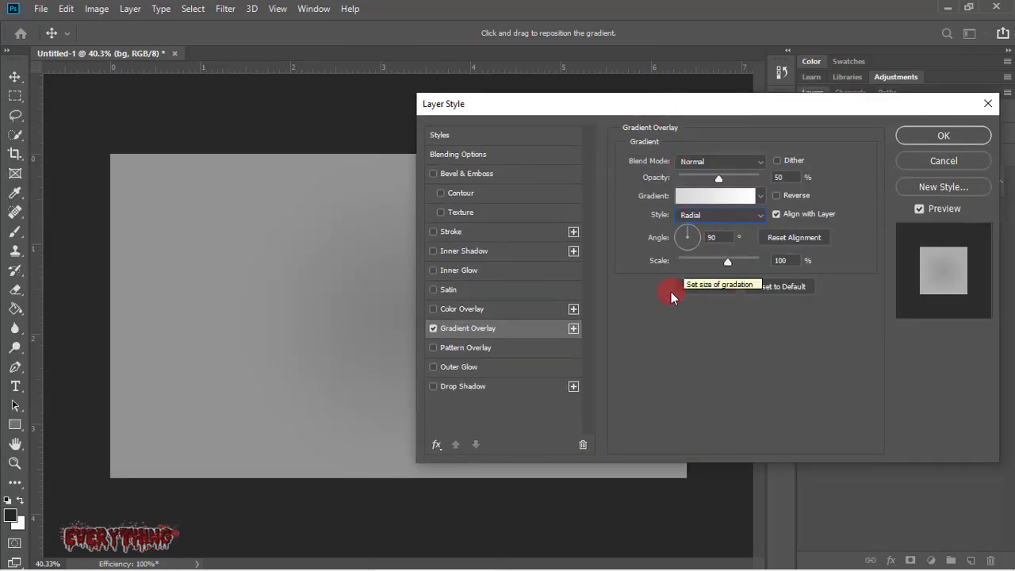
# Make the overlay gradient run from white (#ffffff) to 0% opacity
pyautogui.click(714, 197)
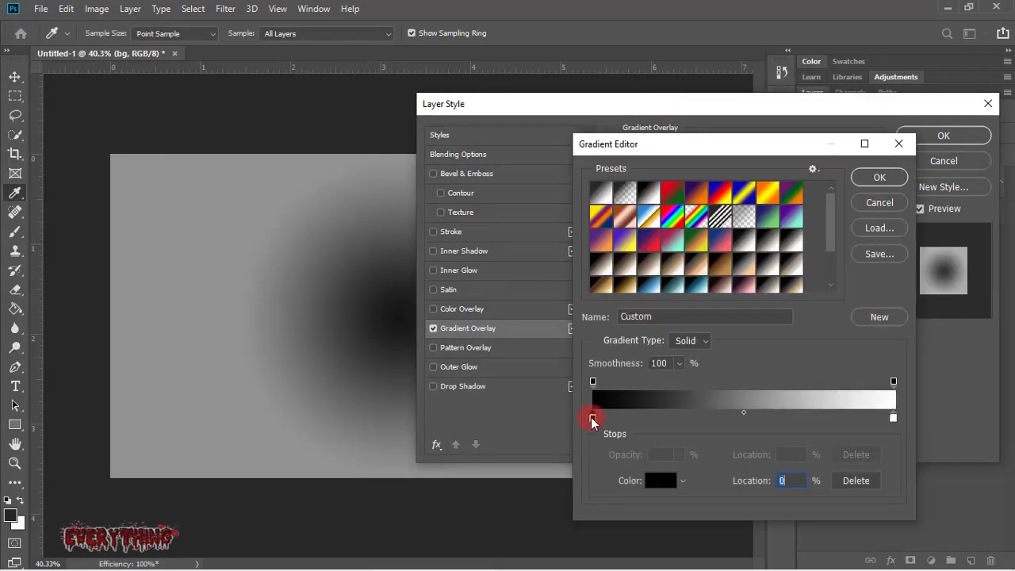
pyautogui.doubleClick(593, 418)
pyautogui.write('ffffff')
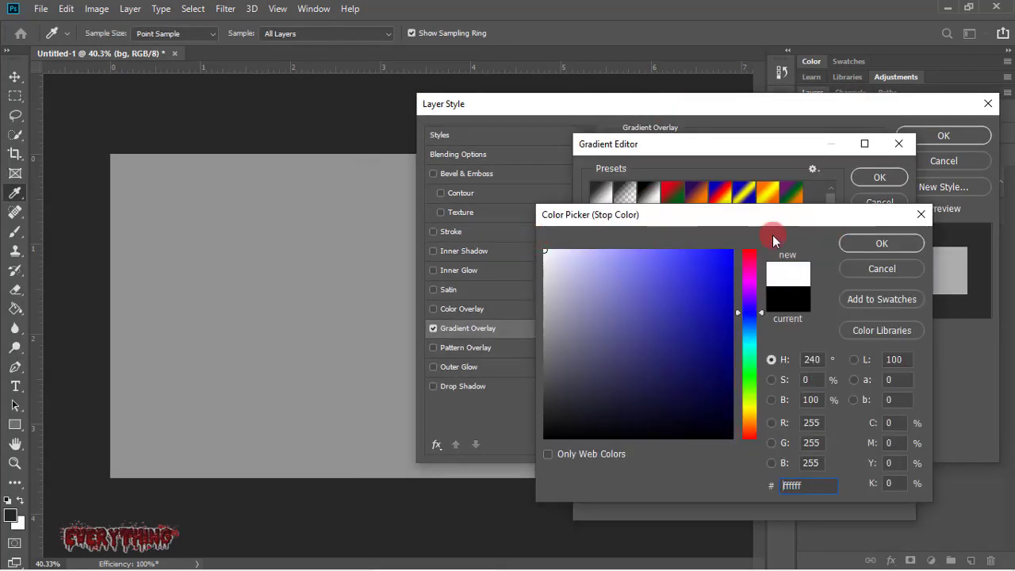
pyautogui.click(887, 240)
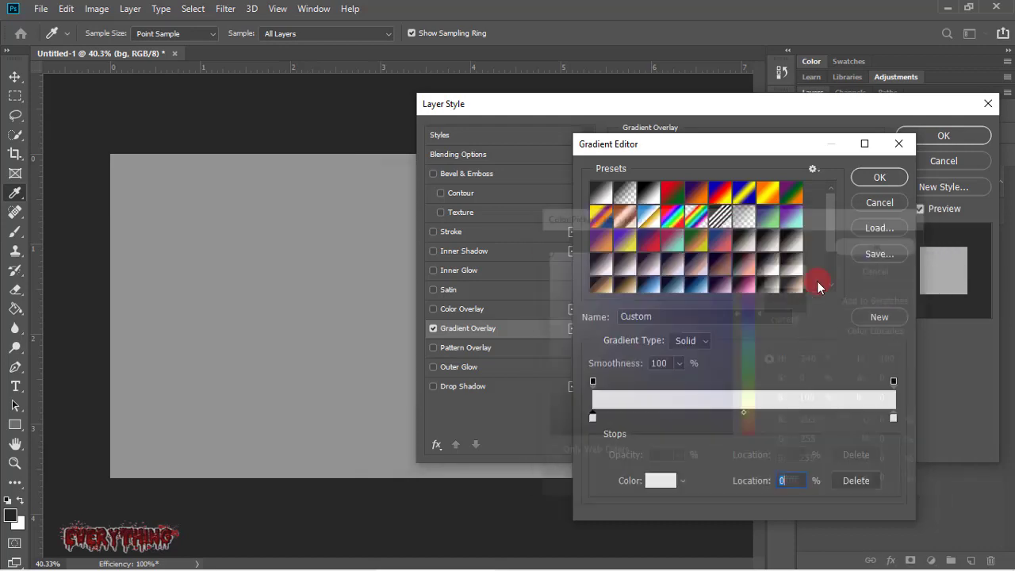
pyautogui.click(892, 380)
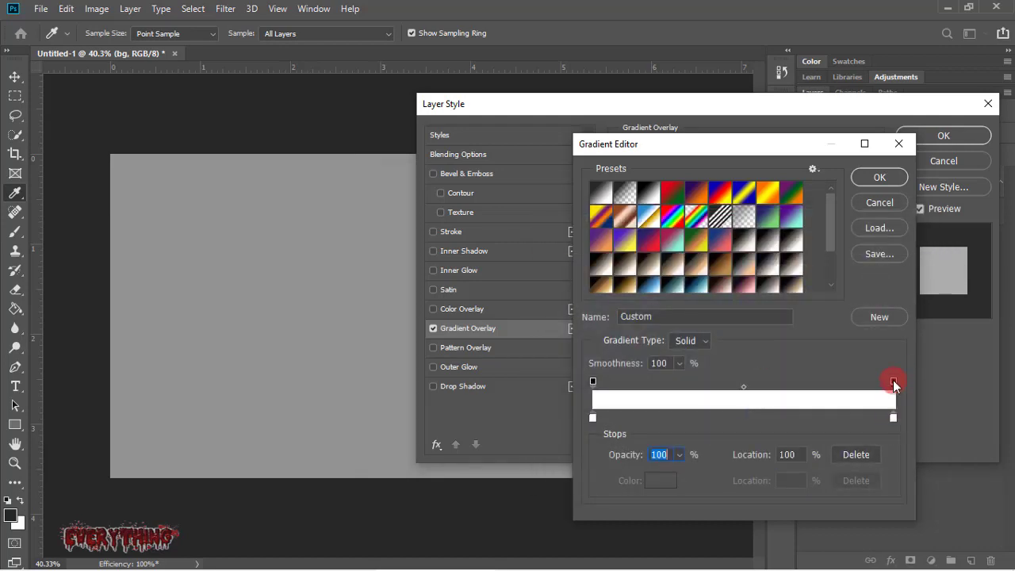
pyautogui.write('0')
pyautogui.press('Return')
pyautogui.press('Return')
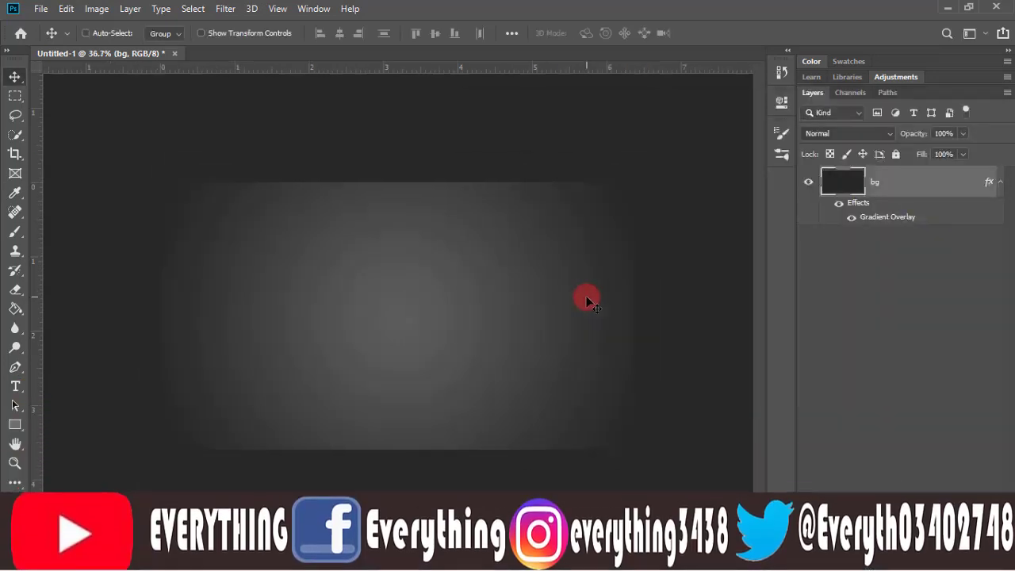
pyautogui.hotkey('ctrl', '0')
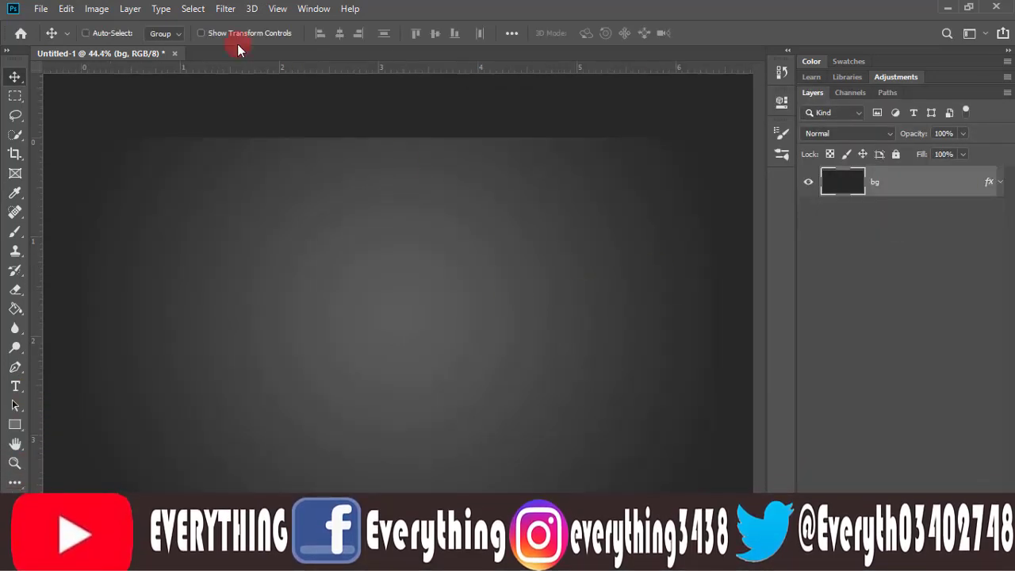
# Add monochromatic noise to the bg layer
pyautogui.click(225, 8)
pyautogui.click(444, 246)
pyautogui.click(399, 373)
pyautogui.click(578, 91)
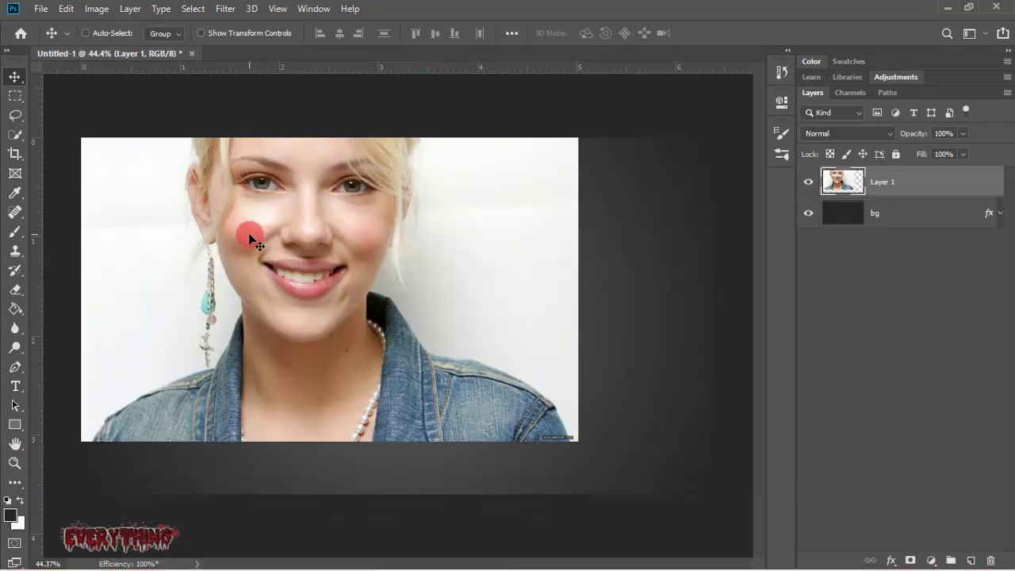
# Convert the placed portrait to a Smart Object and scale it to fill the canvas
pyautogui.rightClick(963, 183)
pyautogui.click(838, 206)
pyautogui.hotkey('ctrl', 't')
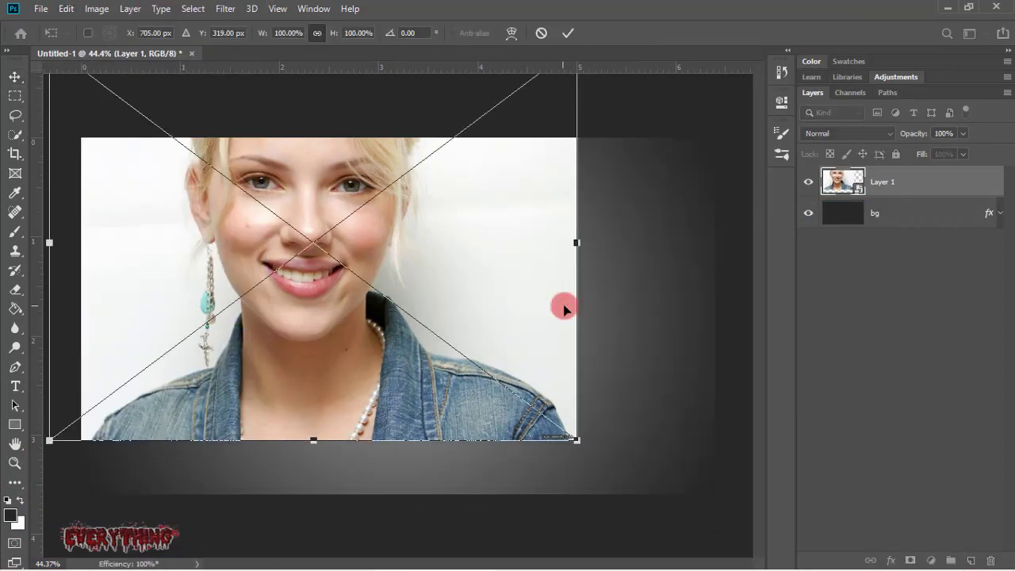
pyautogui.hotkey('ctrl', '-')
pyautogui.moveTo(343, 223); pyautogui.dragTo(394, 285)
pyautogui.moveTo(569, 463)
pyautogui.mouseDown()
pyautogui.moveTo(623, 486)
pyautogui.moveTo(613, 435)
pyautogui.mouseUp()
pyautogui.moveTo(394, 208); pyautogui.dragTo(397, 195)
pyautogui.moveTo(165, 348); pyautogui.dragTo(182, 347)
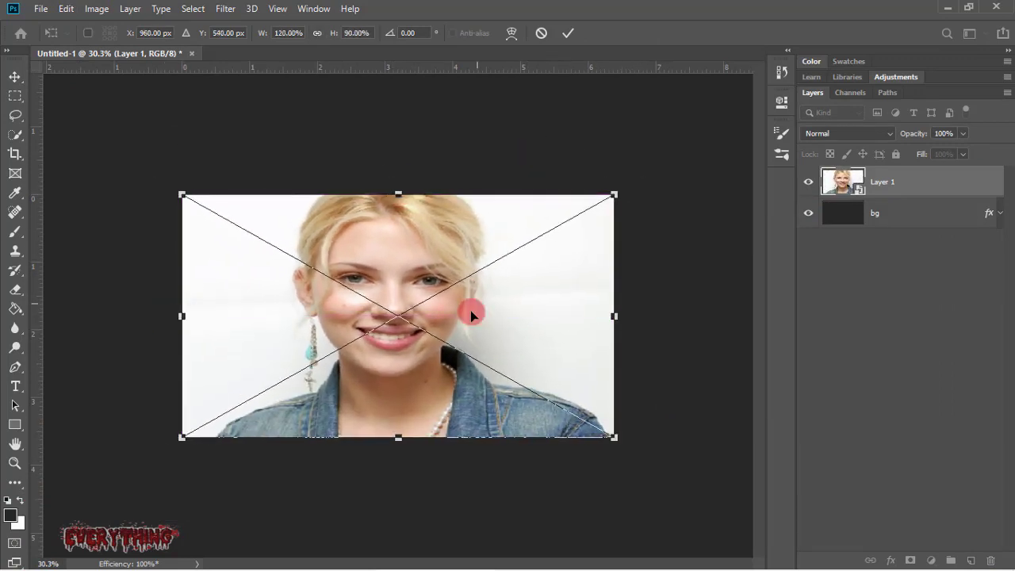
pyautogui.press('Return')
pyautogui.hotkey('ctrl', '0')
# Duplicate the portrait into haftone and normal layers and select haftone
pyautogui.moveTo(951, 188); pyautogui.dragTo(926, 238)
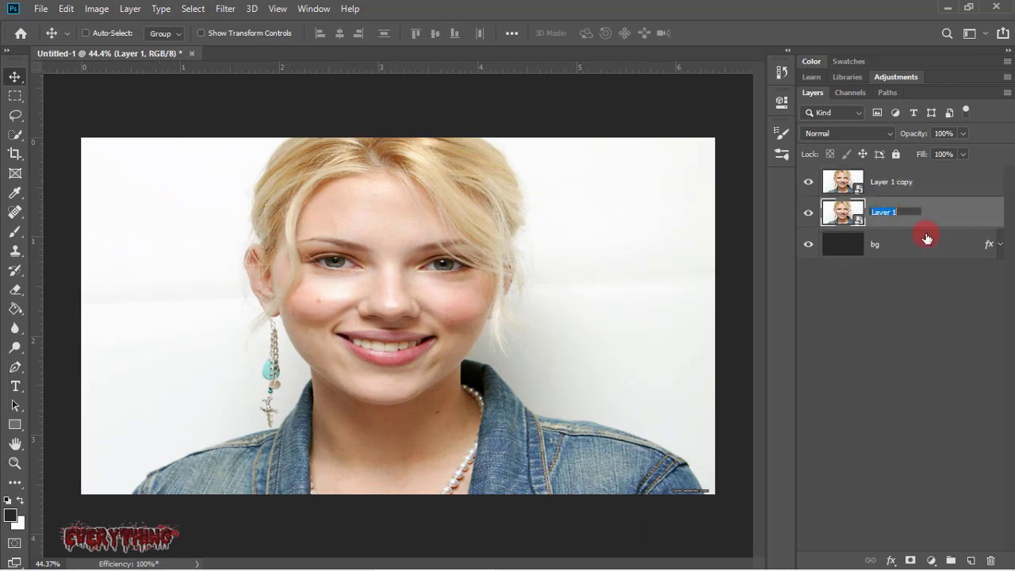
pyautogui.click(895, 212)
pyautogui.write('halftone')
pyautogui.doubleClick(893, 181)
pyautogui.write('normal')
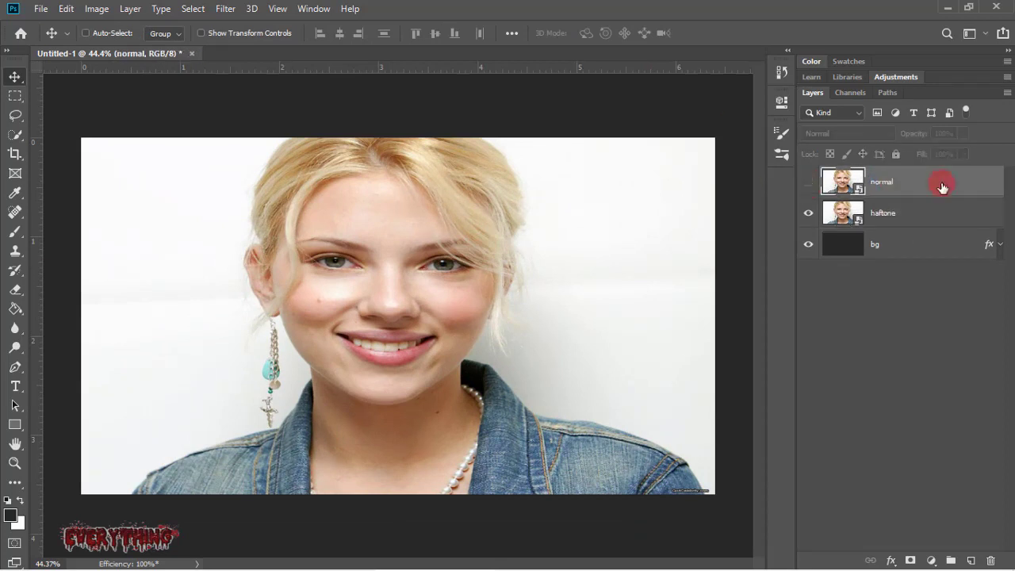
pyautogui.click(936, 212)
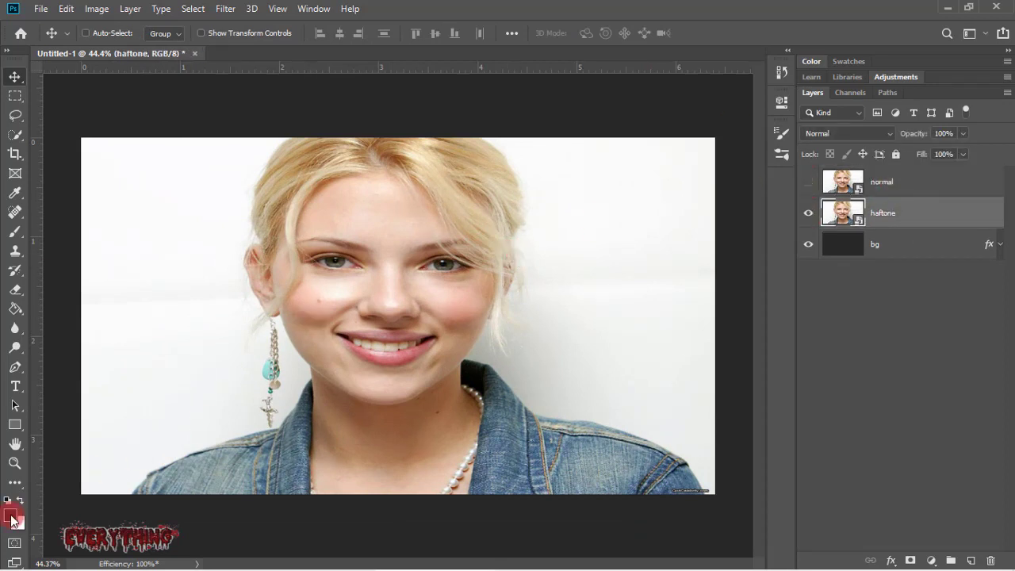
pyautogui.click(225, 9)
pyautogui.click(246, 70)
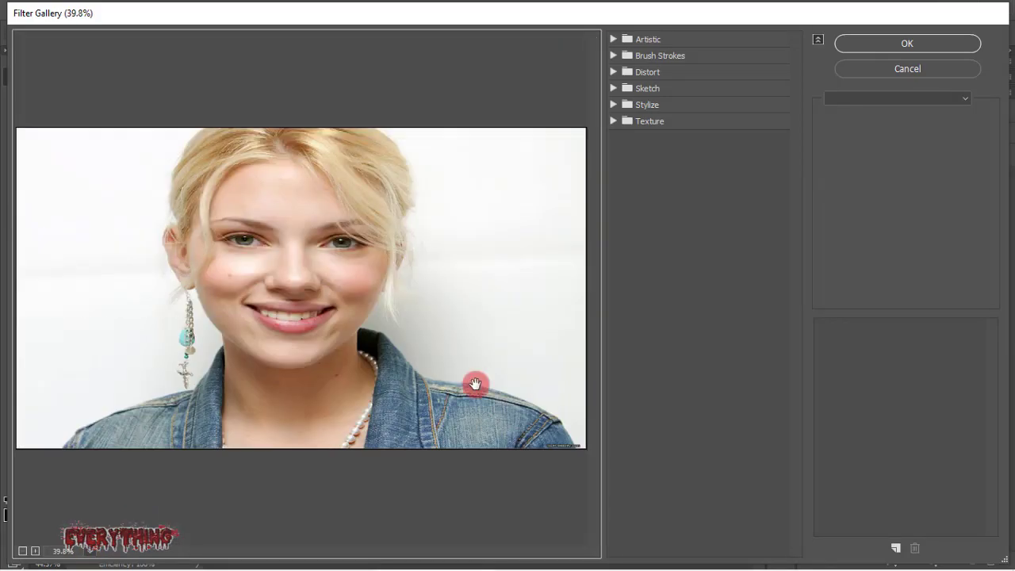
# Apply a Poster Edges filter (setting 10) to haftone at 70% blending opacity
pyautogui.click(623, 40)
pyautogui.click(635, 230)
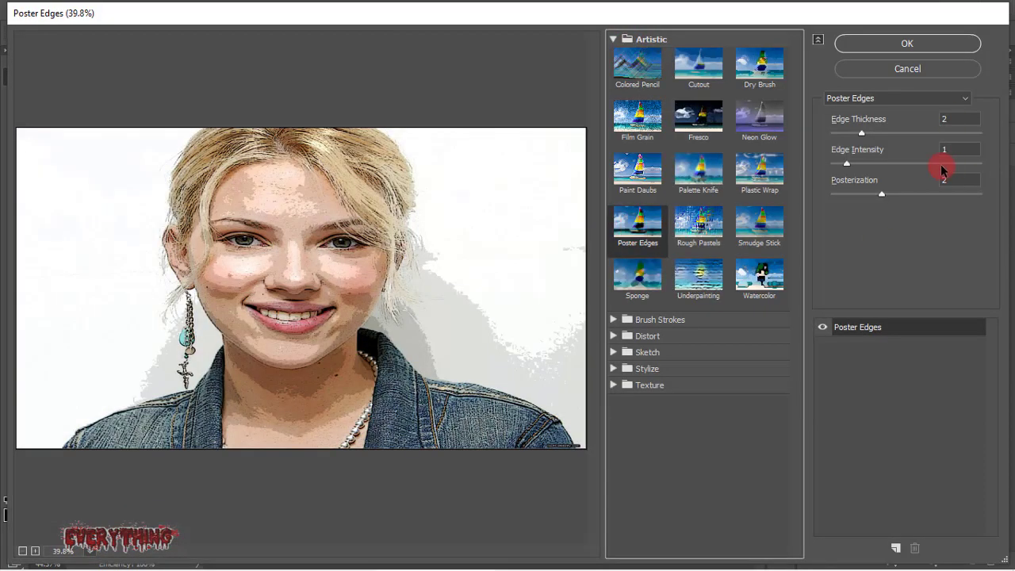
pyautogui.moveTo(861, 133); pyautogui.dragTo(874, 133)
pyautogui.write('10')
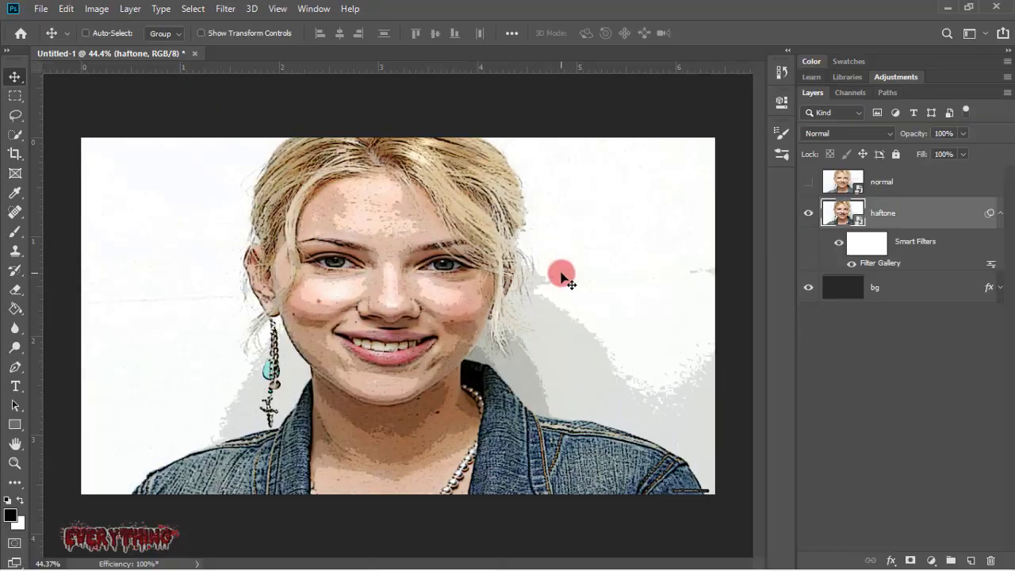
pyautogui.doubleClick(990, 262)
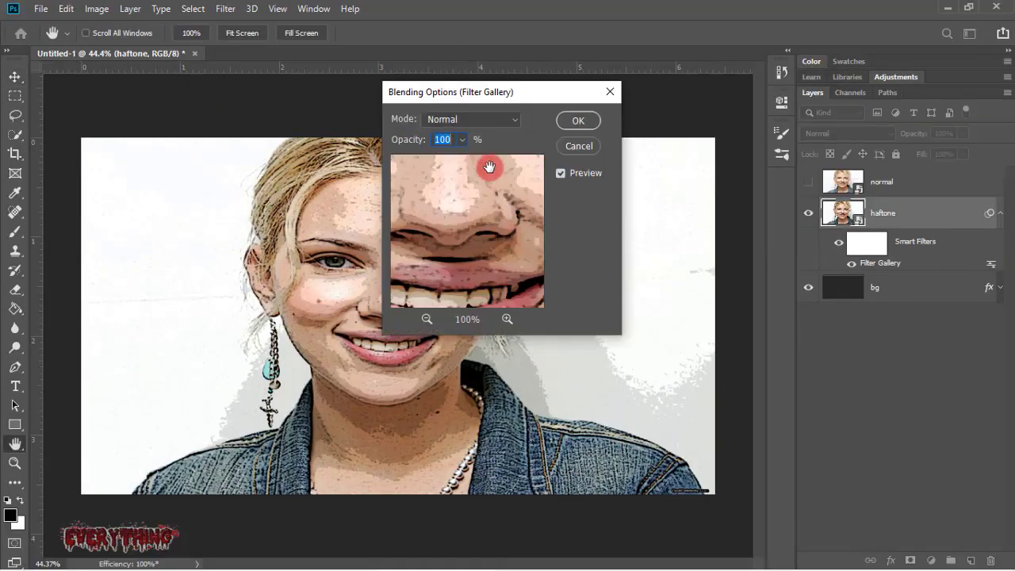
pyautogui.write('70')
pyautogui.press('Return')
# Add a Sketch Halftone Pattern filter to the haftone portrait
pyautogui.click(227, 8)
pyautogui.click(262, 60)
pyautogui.click(623, 88)
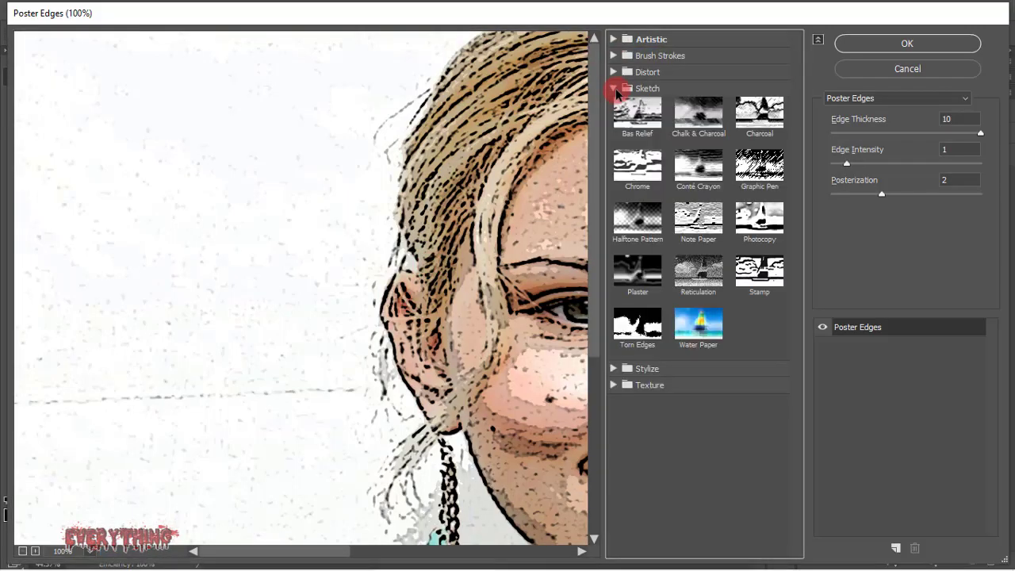
pyautogui.click(636, 230)
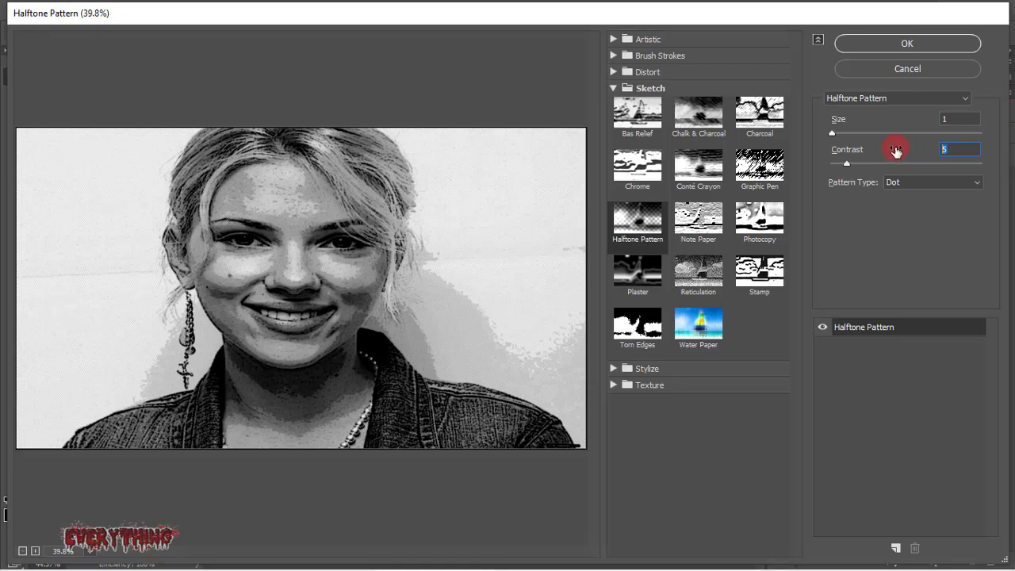
pyautogui.click(907, 42)
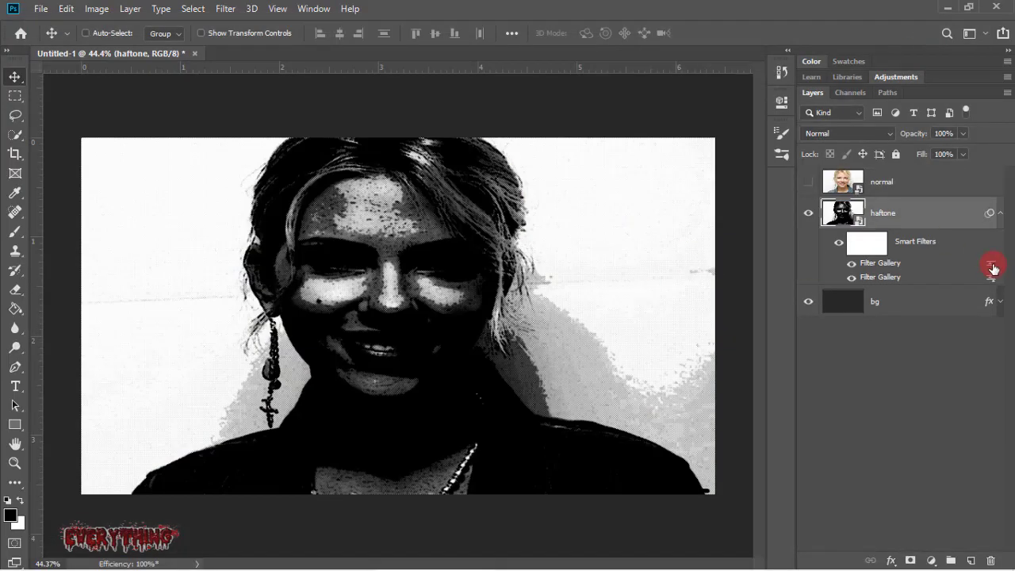
pyautogui.doubleClick(991, 265)
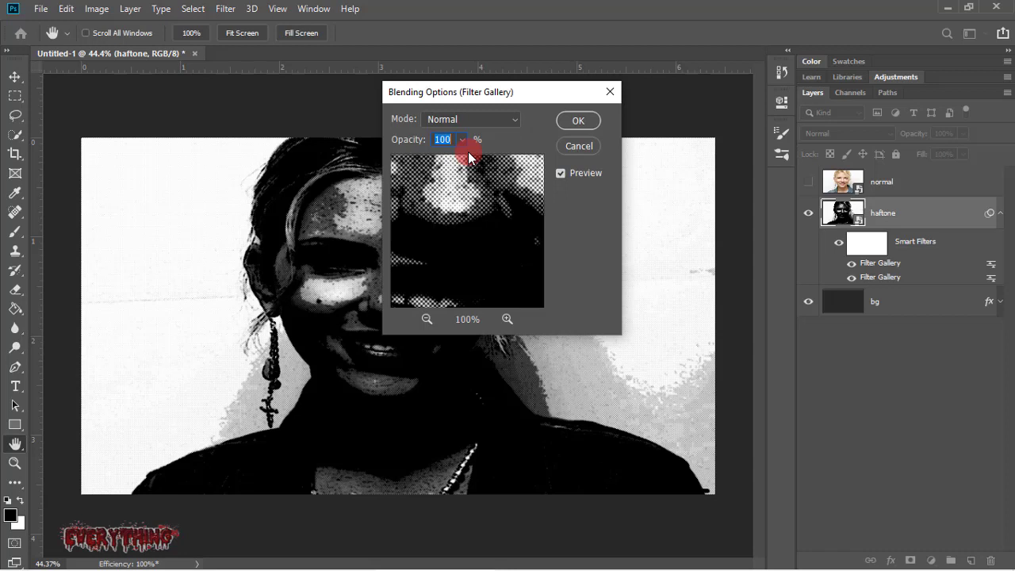
pyautogui.click(610, 93)
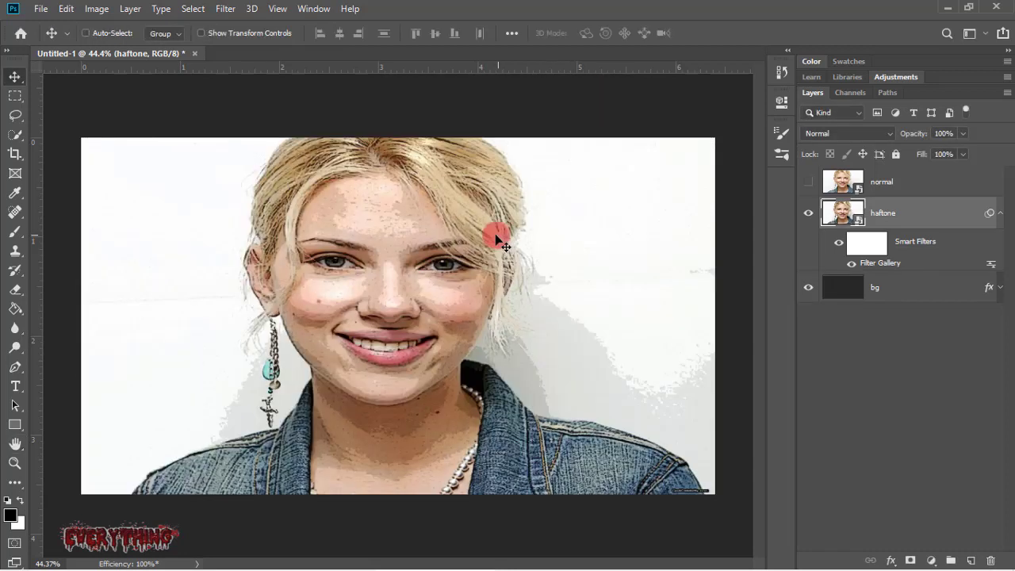
# Lower Halftone contrast to 22 at 70% opacity, then hide haftone with a black mask
pyautogui.doubleClick(880, 262)
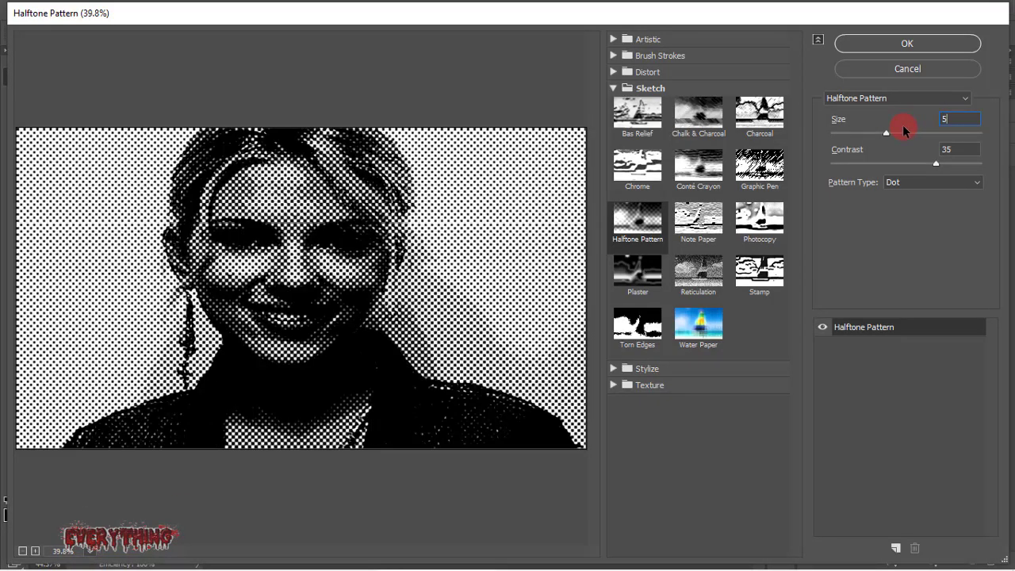
pyautogui.moveTo(936, 163); pyautogui.dragTo(897, 163)
pyautogui.click(934, 69)
pyautogui.doubleClick(990, 262)
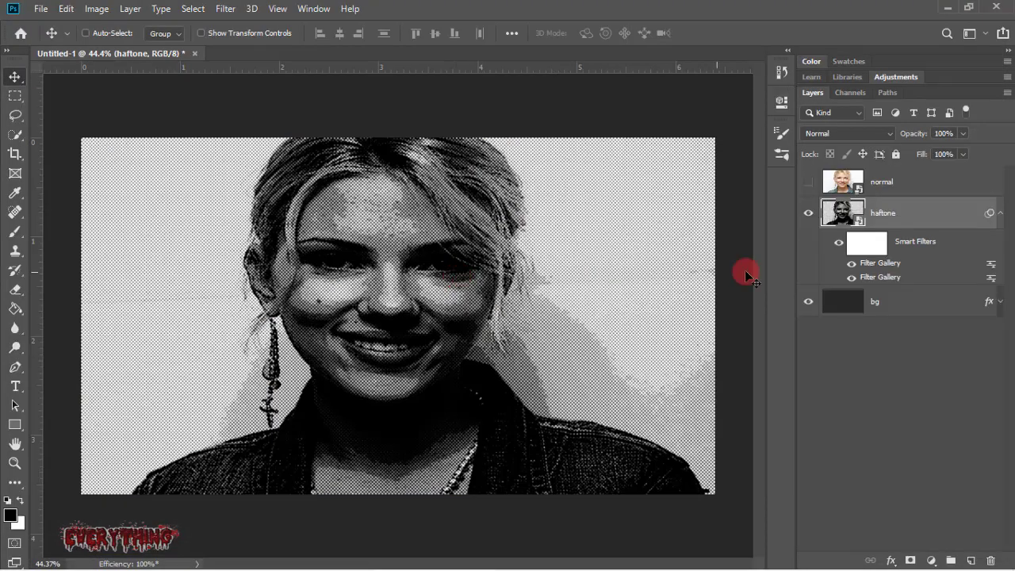
pyautogui.write('70')
pyautogui.click(578, 120)
pyautogui.click(1000, 213)
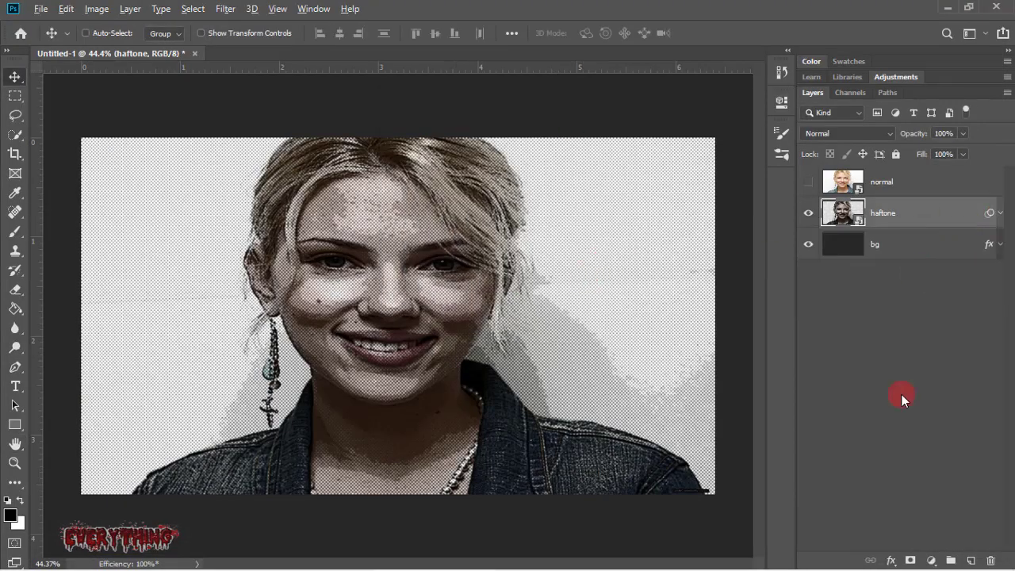
pyautogui.keyDown('alt'); pyautogui.click(910, 561); pyautogui.keyUp('alt')
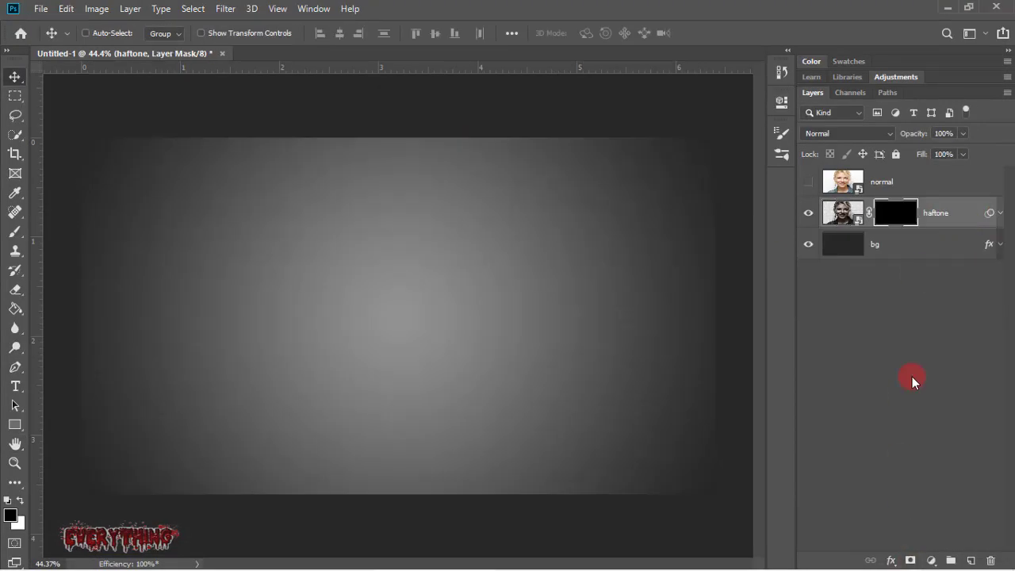
# Bring the scanned-dirt-4 texture into Untitled-1 and scale it down
pyautogui.doubleClick(901, 217)
pyautogui.click(701, 312)
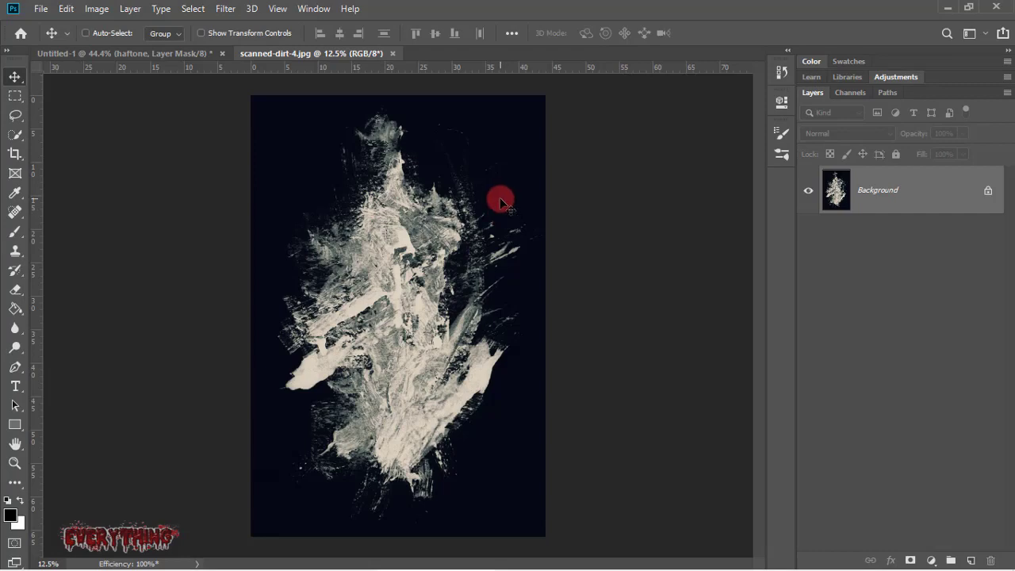
pyautogui.moveTo(502, 203); pyautogui.dragTo(496, 290)
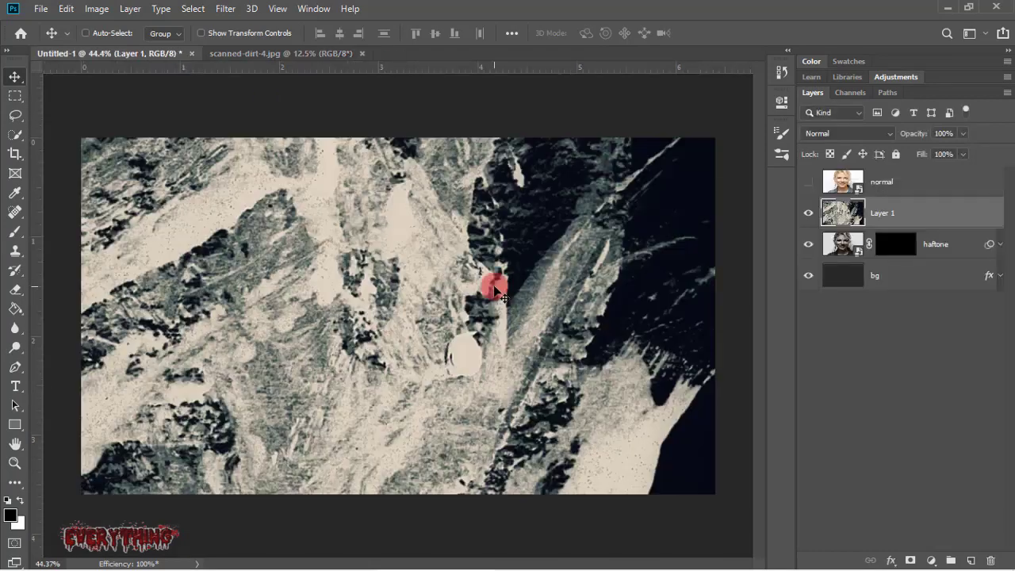
pyautogui.hotkey('ctrl', 't')
pyautogui.scroll(-5, 424, 287)
pyautogui.moveTo(471, 436)
pyautogui.mouseDown()
pyautogui.moveTo(451, 373)
pyautogui.moveTo(413, 345)
pyautogui.mouseUp()
pyautogui.hotkey('ctrl', '0')
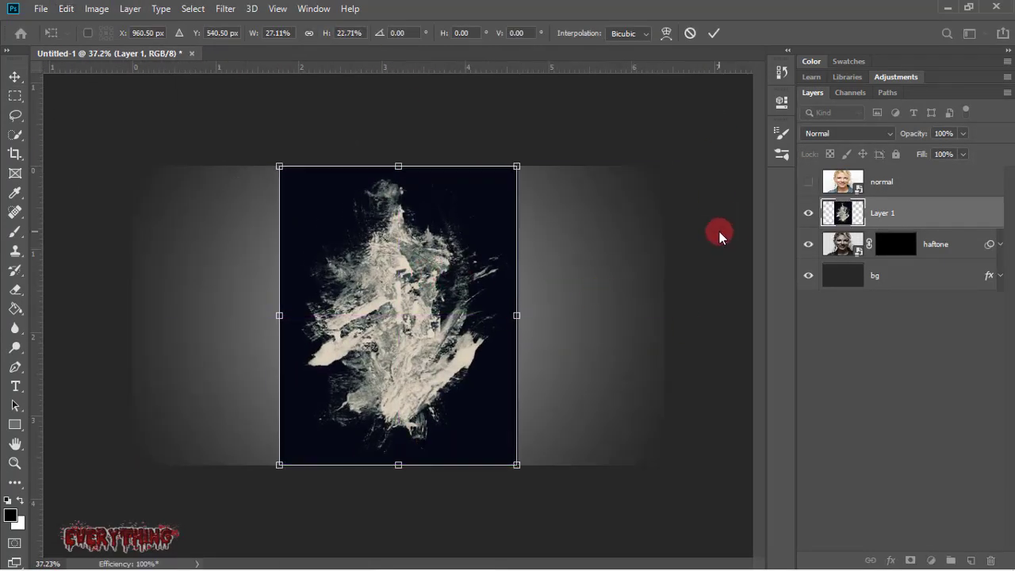
pyautogui.moveTo(516, 464); pyautogui.dragTo(508, 454)
pyautogui.click(713, 32)
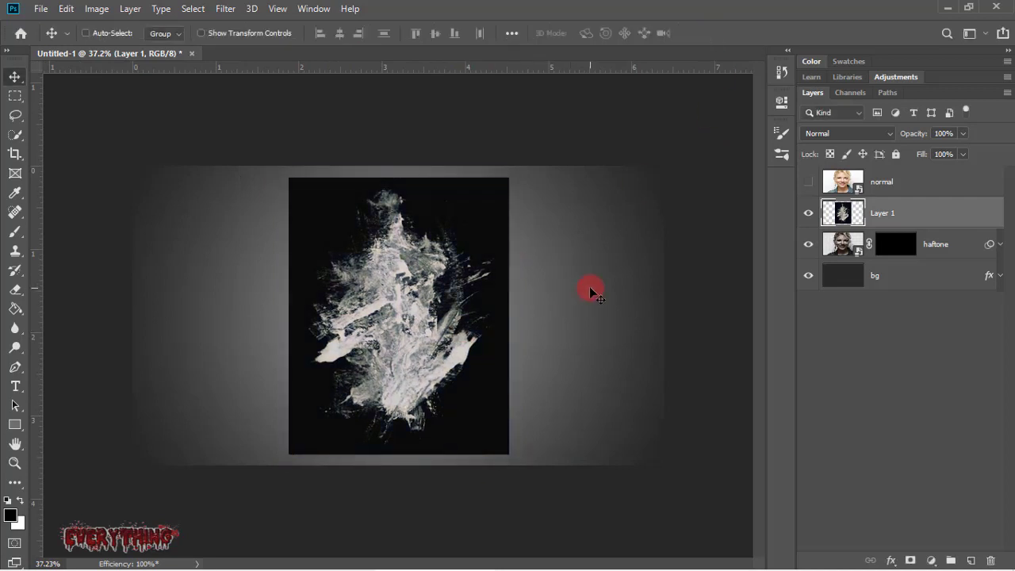
# Set the texture's Levels midtones to 0.73 and load its outline as a selection
pyautogui.hotkey('ctrl', 'l')
pyautogui.doubleClick(632, 251)
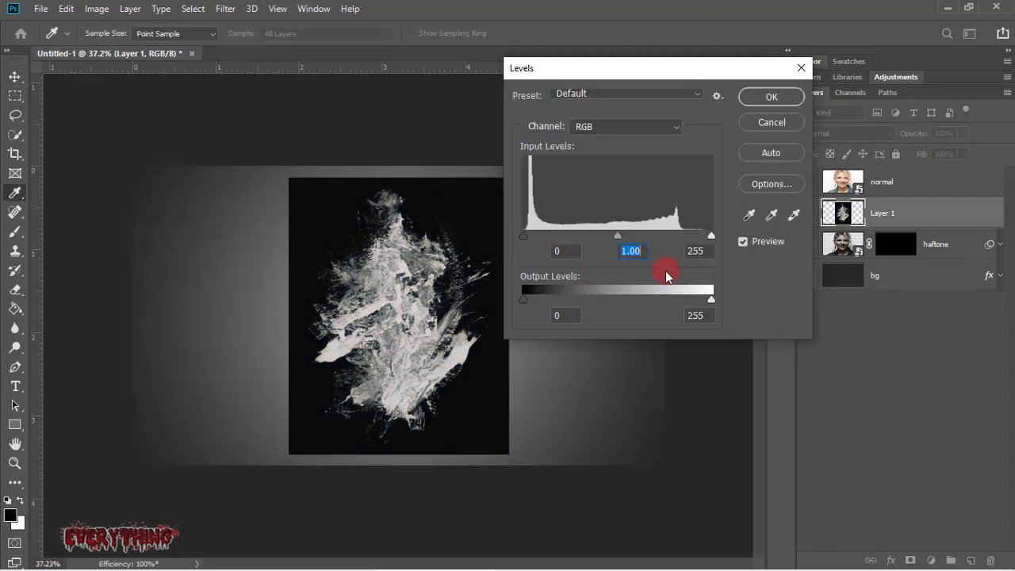
pyautogui.write('0.73')
pyautogui.doubleClick(696, 250)
pyautogui.click(769, 96)
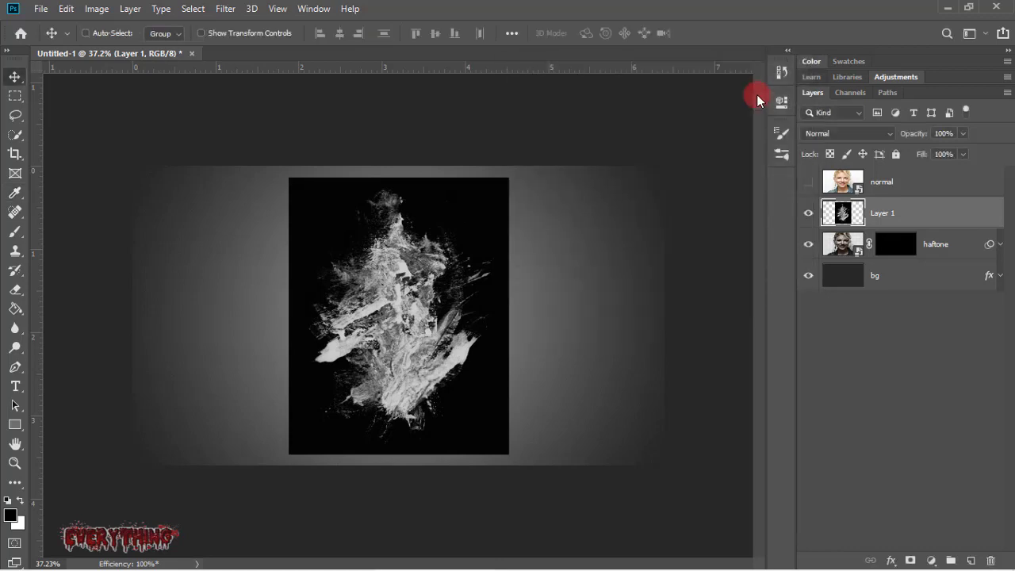
pyautogui.click(971, 216)
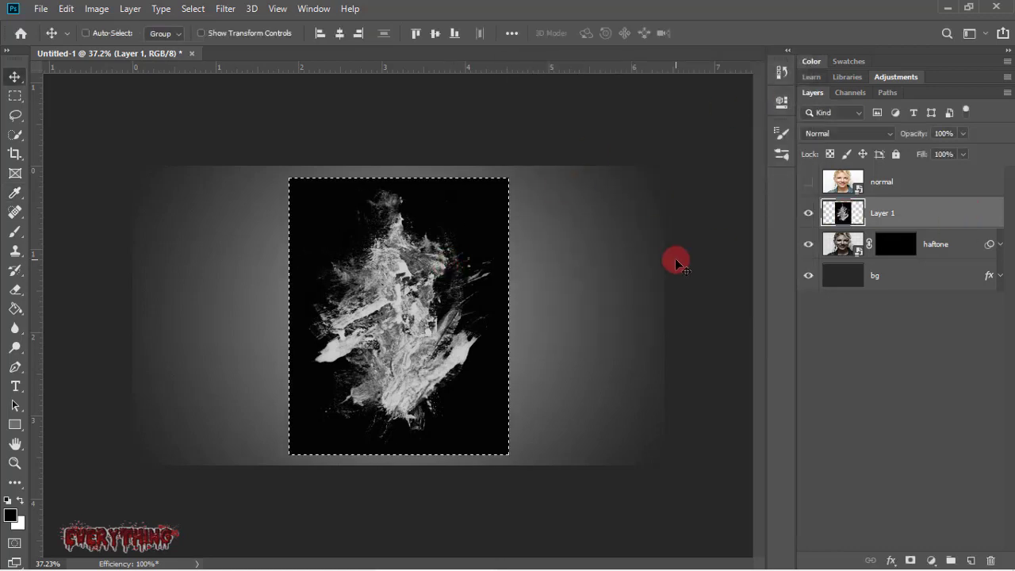
# Hide the texture layer and paste the dirt splash into the haftone mask
pyautogui.click(808, 213)
pyautogui.click(852, 242)
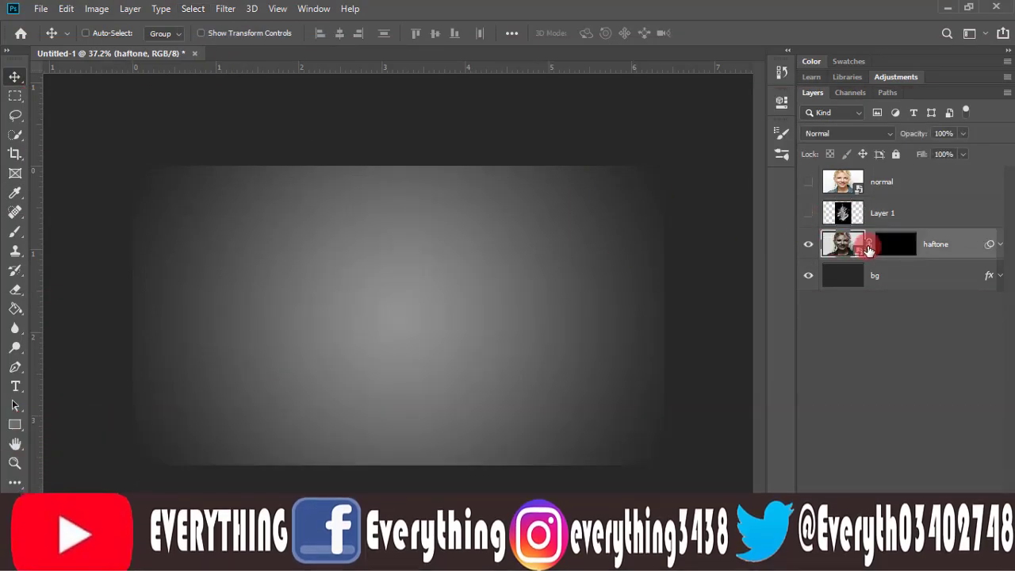
pyautogui.click(892, 246)
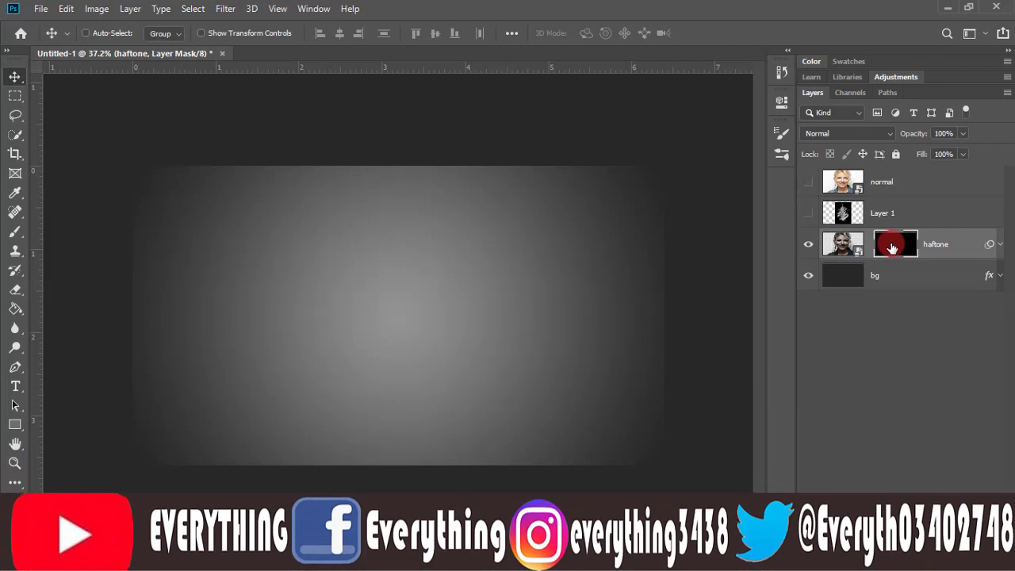
pyautogui.keyDown('alt'); pyautogui.click(892, 245); pyautogui.keyUp('alt')
pyautogui.hotkey('ctrl', 'v')
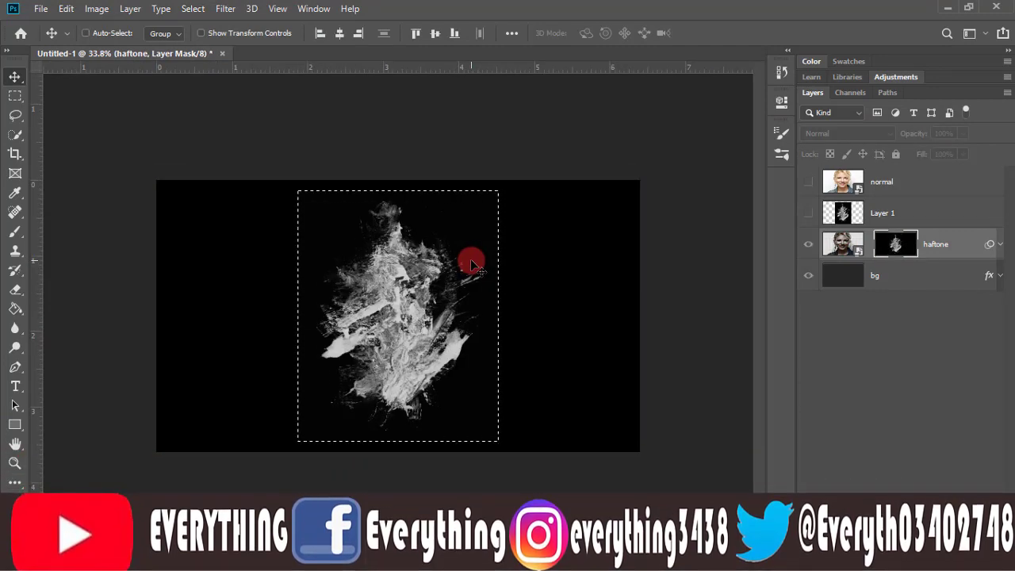
pyautogui.keyDown('alt'); pyautogui.click(892, 246); pyautogui.keyUp('alt')
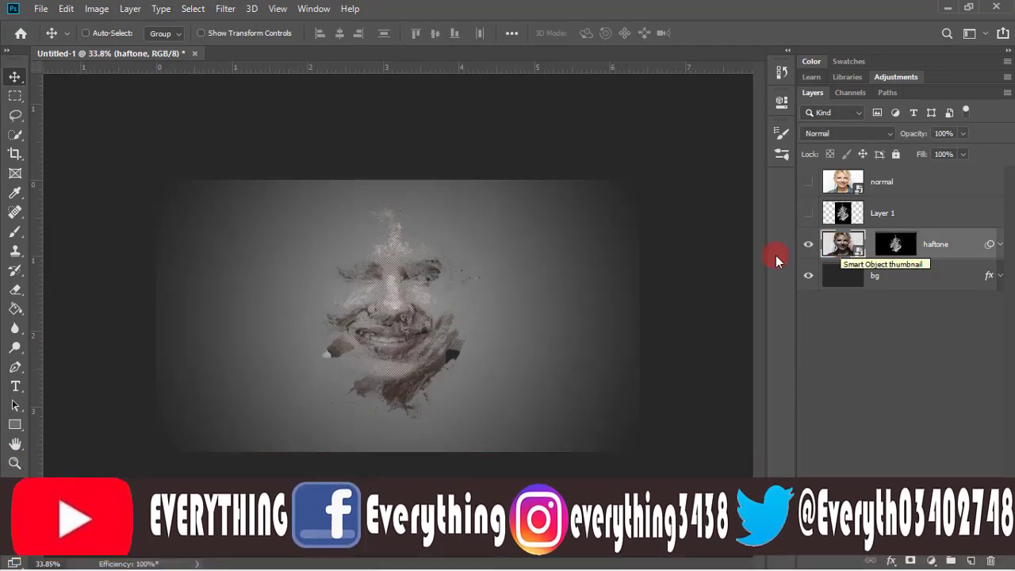
# Move, enlarge and rotate the splash mask about 23° around the face
pyautogui.moveTo(371, 278); pyautogui.dragTo(380, 251)
pyautogui.hotkey('ctrl', 't')
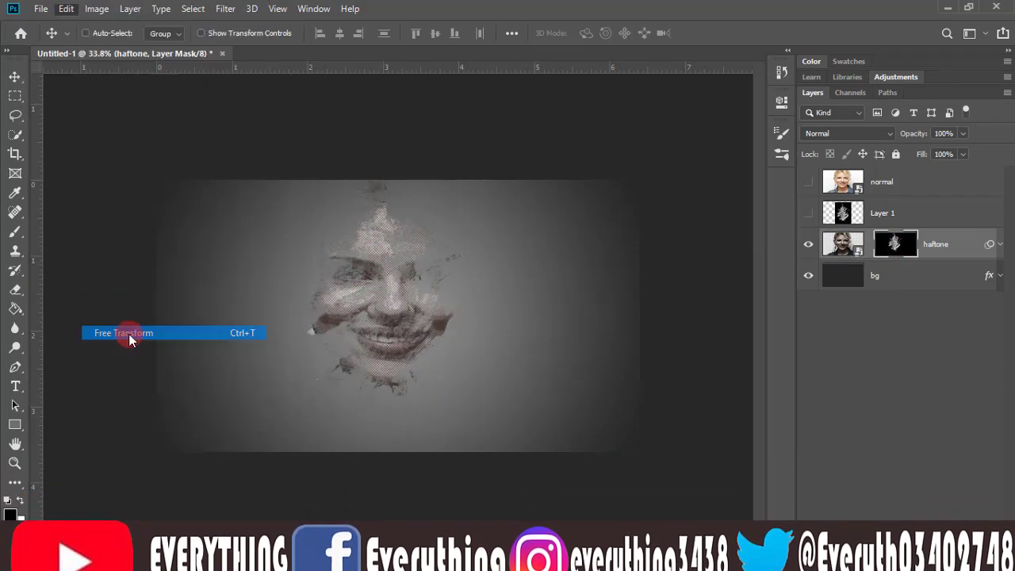
pyautogui.moveTo(283, 419); pyautogui.dragTo(252, 474)
pyautogui.moveTo(519, 487); pyautogui.dragTo(415, 494)
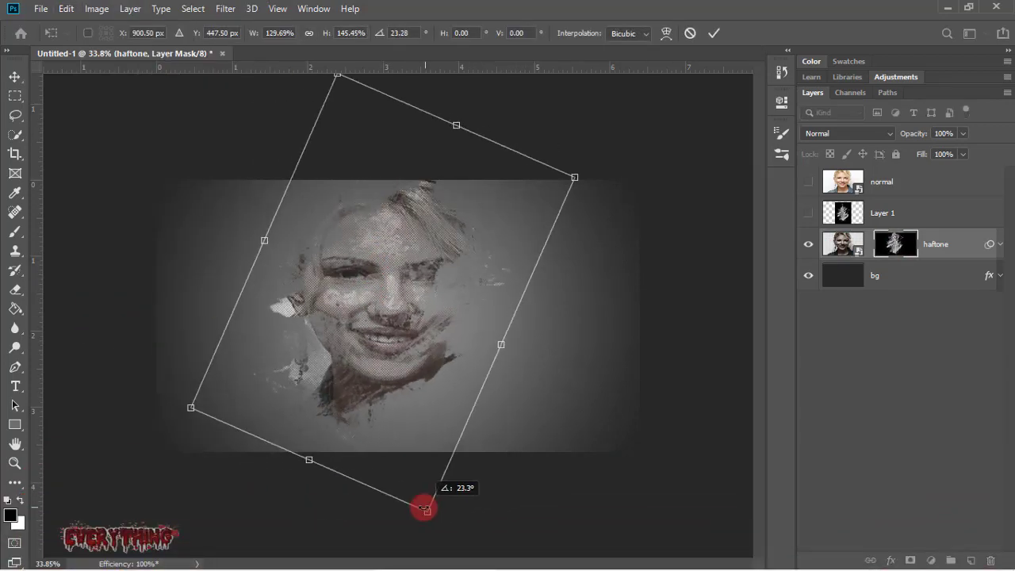
pyautogui.moveTo(376, 365); pyautogui.dragTo(383, 368)
pyautogui.press('Return')
# Duplicate haftone and shrink its copy's mask, rotating it about 26° counter-clockwise
pyautogui.hotkey('ctrl', 'j')
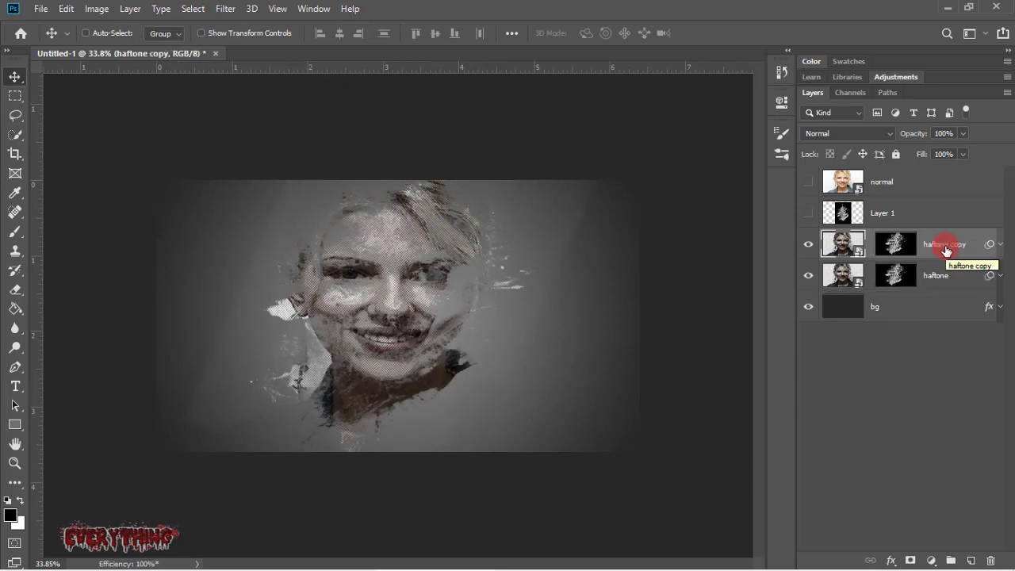
pyautogui.click(894, 244)
pyautogui.click(65, 8)
pyautogui.click(99, 333)
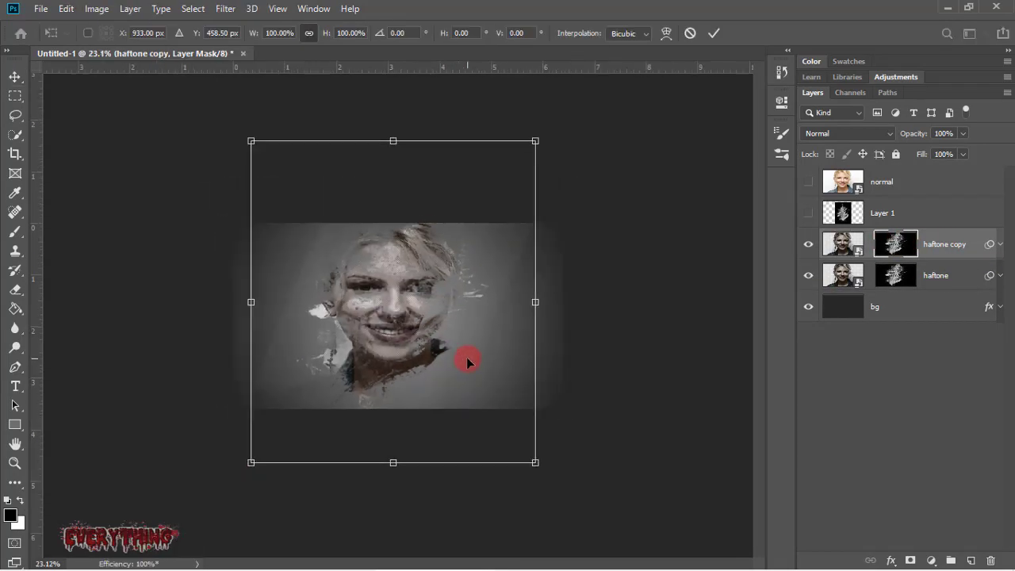
pyautogui.moveTo(249, 136); pyautogui.dragTo(315, 228)
pyautogui.moveTo(474, 392); pyautogui.dragTo(506, 347)
pyautogui.moveTo(388, 304); pyautogui.dragTo(420, 319)
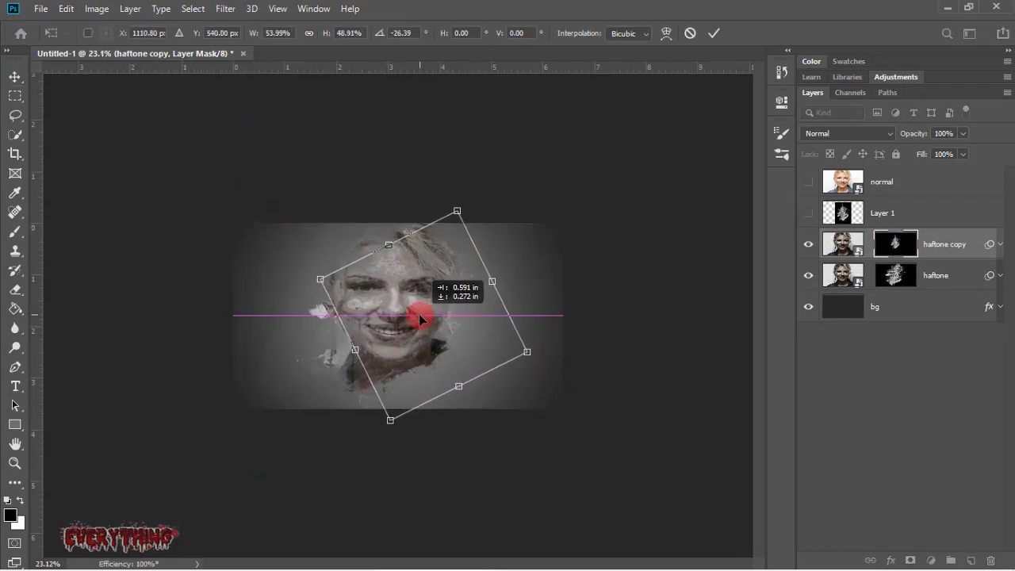
pyautogui.click(714, 32)
# Set the haftone copy layer to Linear Burn blending
pyautogui.scroll(2, 441, 294)
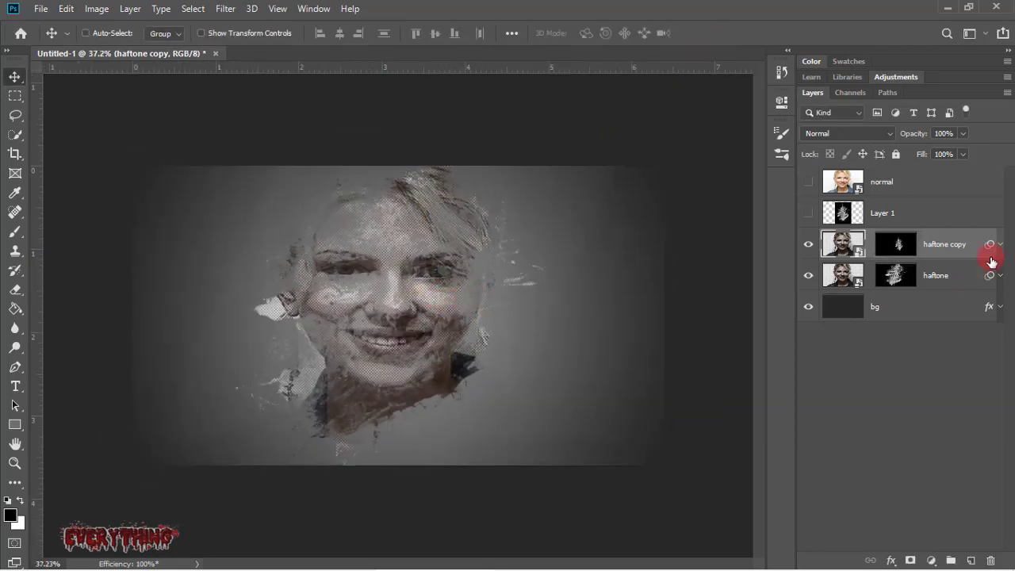
pyautogui.click(998, 246)
pyautogui.doubleClick(990, 293)
pyautogui.click(472, 119)
pyautogui.click(493, 290)
pyautogui.click(578, 121)
pyautogui.click(999, 245)
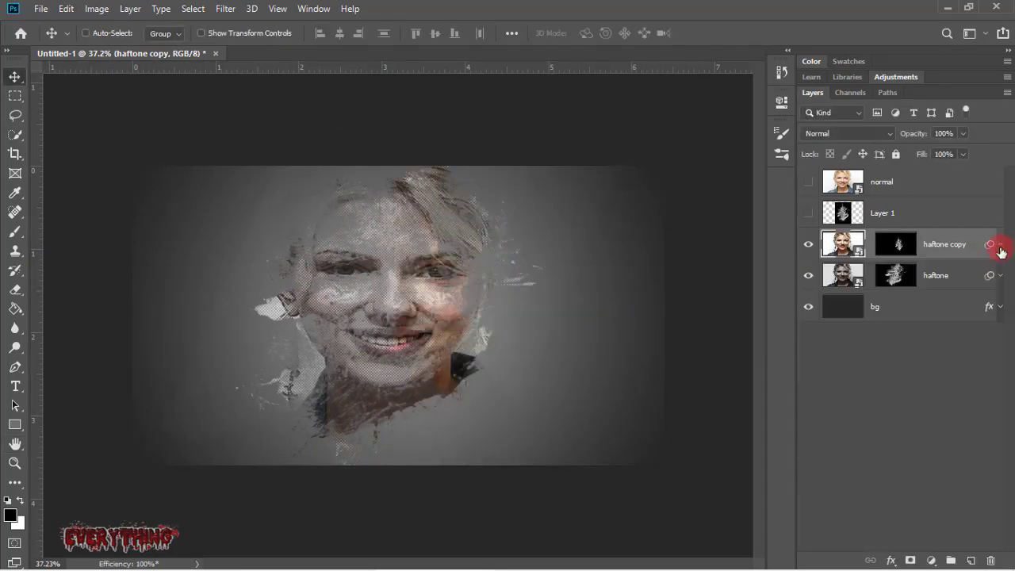
pyautogui.click(846, 133)
pyautogui.click(832, 215)
pyautogui.click(808, 244)
pyautogui.click(808, 244)
# Rotate the copy's mask about 27° over the face and move normal below the texture
pyautogui.click(896, 244)
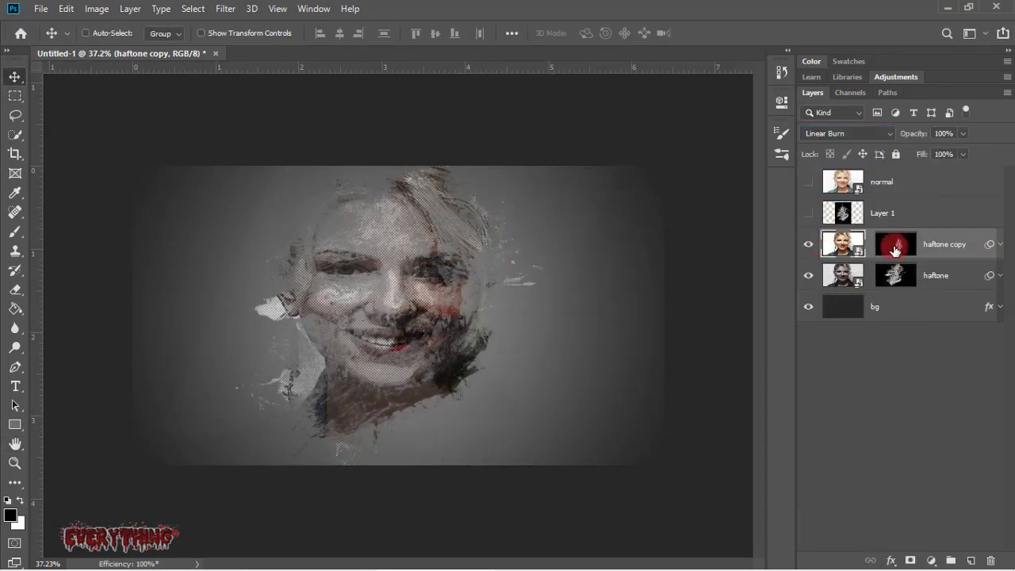
pyautogui.hotkey('ctrl', 't')
pyautogui.moveTo(520, 362)
pyautogui.mouseDown()
pyautogui.moveTo(470, 435)
pyautogui.moveTo(492, 524)
pyautogui.mouseUp()
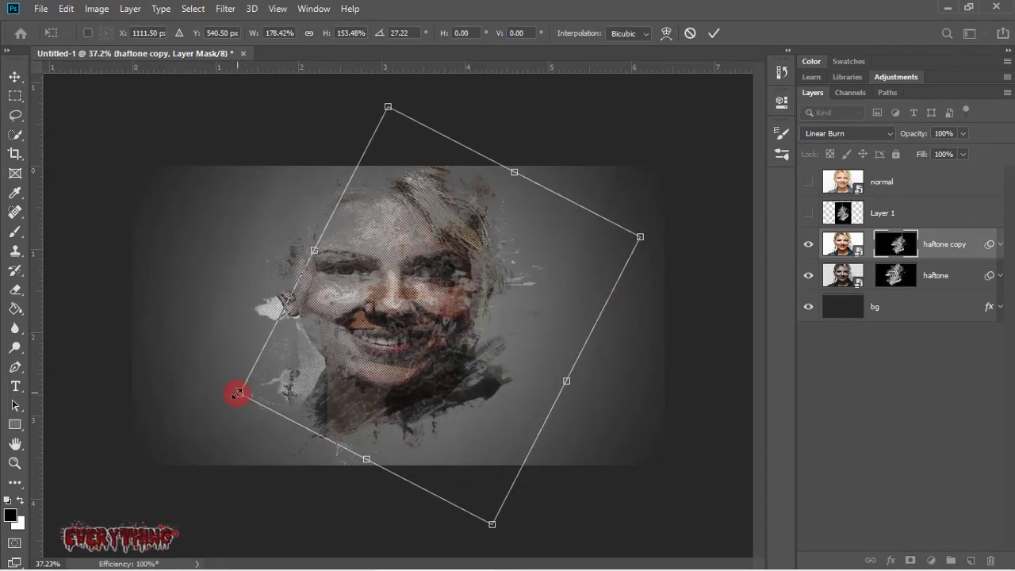
pyautogui.moveTo(453, 317); pyautogui.dragTo(480, 312)
pyautogui.press('Return')
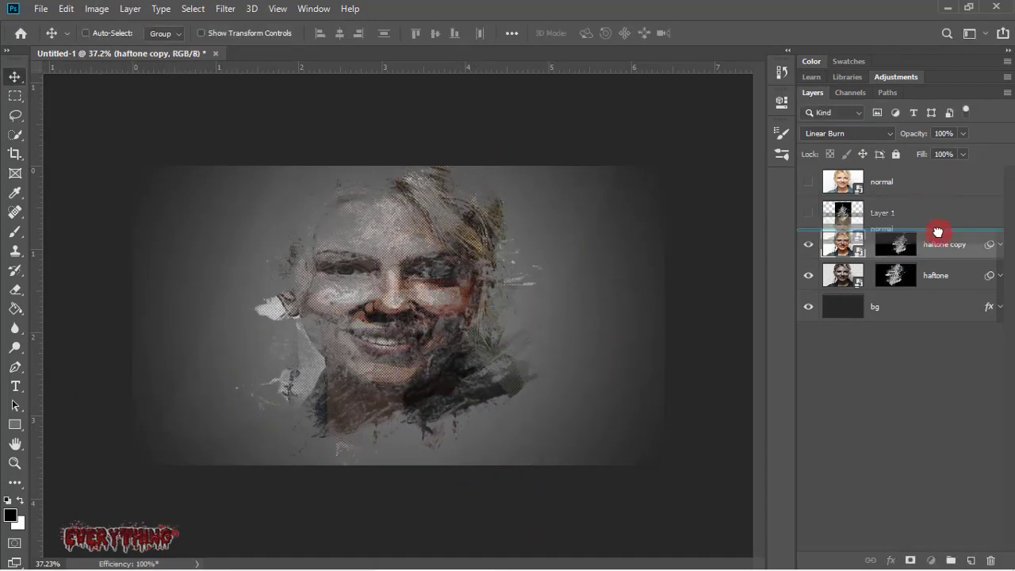
pyautogui.moveTo(937, 232); pyautogui.dragTo(936, 228)
# Replace the old dirt layer, give the normal layer a black mask, and place scanned-dirt-9 into the portrait
pyautogui.moveTo(881, 181); pyautogui.dragTo(990, 560)
pyautogui.click(808, 182)
pyautogui.keyDown('alt'); pyautogui.click(910, 560); pyautogui.keyUp('alt')
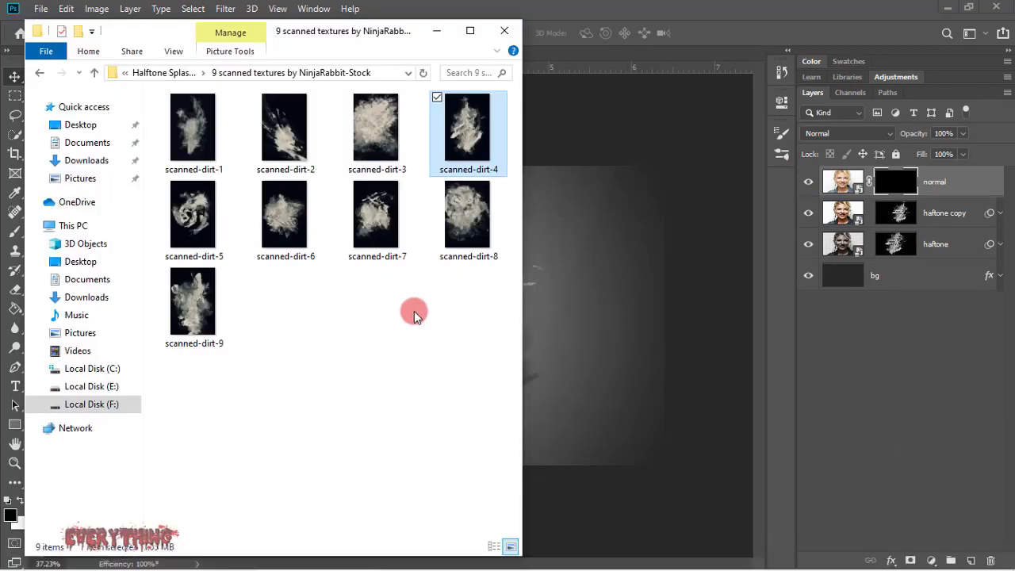
pyautogui.moveTo(193, 301); pyautogui.dragTo(656, 204)
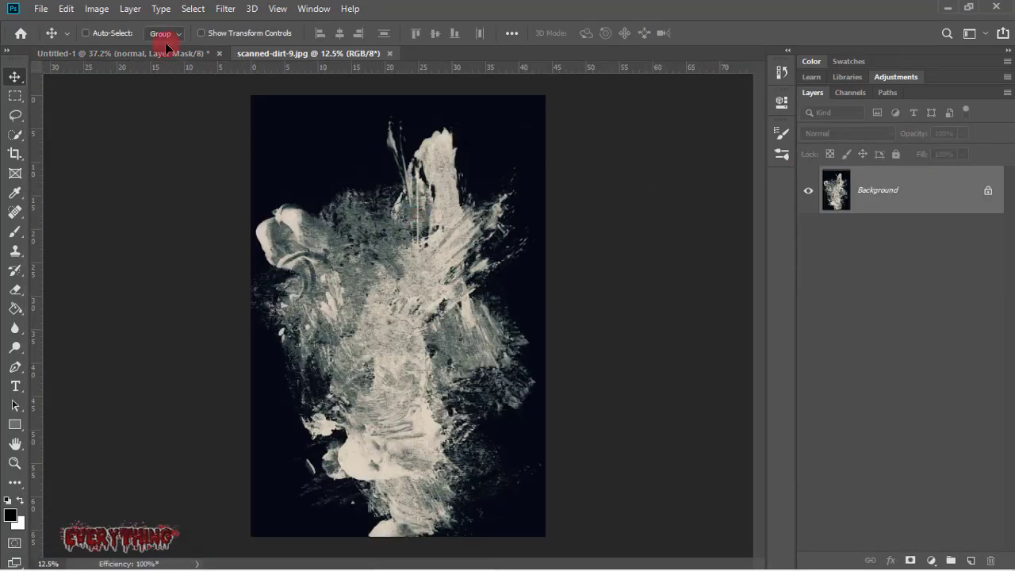
pyautogui.moveTo(167, 47); pyautogui.dragTo(419, 245)
# Free-transform Layer 1 so the dirt texture is enlarged over the canvas
pyautogui.scroll(-3, 351, 290)
pyautogui.hotkey('ctrl', 't')
pyautogui.scroll(-3, 424, 288)
pyautogui.moveTo(284, 158); pyautogui.dragTo(346, 248)
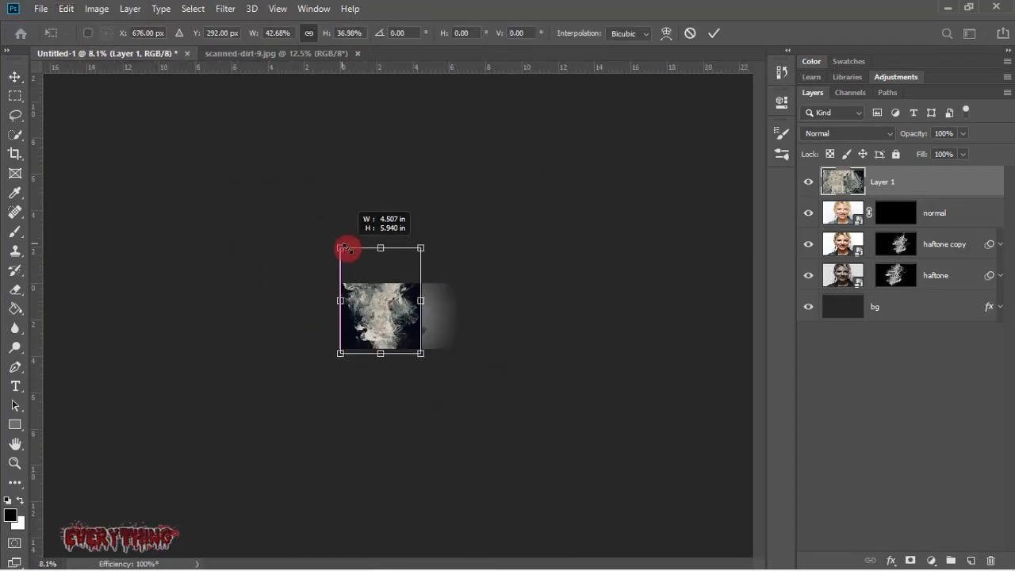
pyautogui.scroll(3, 254, 249)
pyautogui.scroll(2, 449, 390)
pyautogui.moveTo(555, 473); pyautogui.dragTo(484, 437)
pyautogui.click(636, 163)
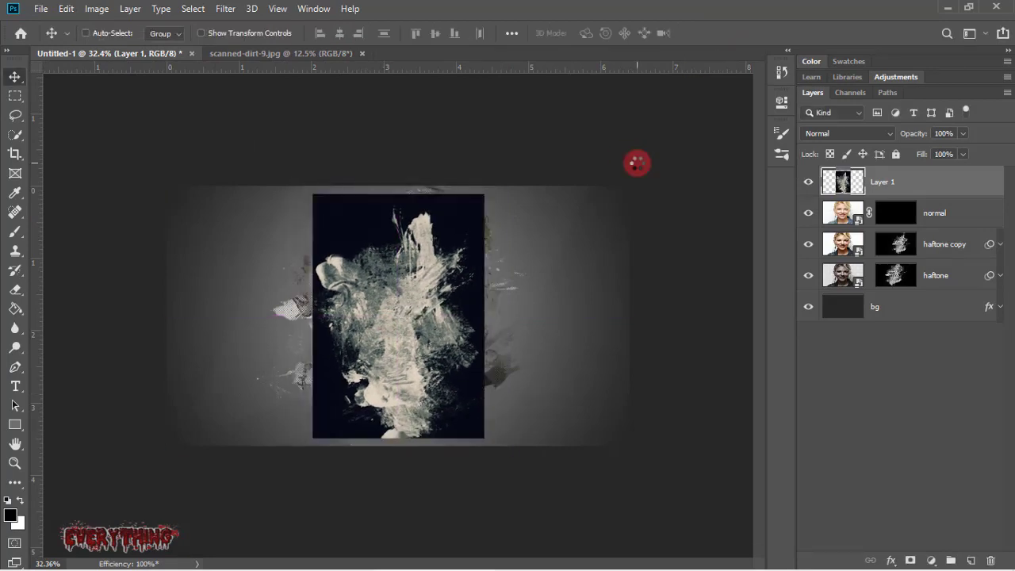
# Apply Levels to the texture with midtone 0.75 and white input 229
pyautogui.hotkey('ctrl', 'l')
pyautogui.doubleClick(630, 251)
pyautogui.write('0.75')
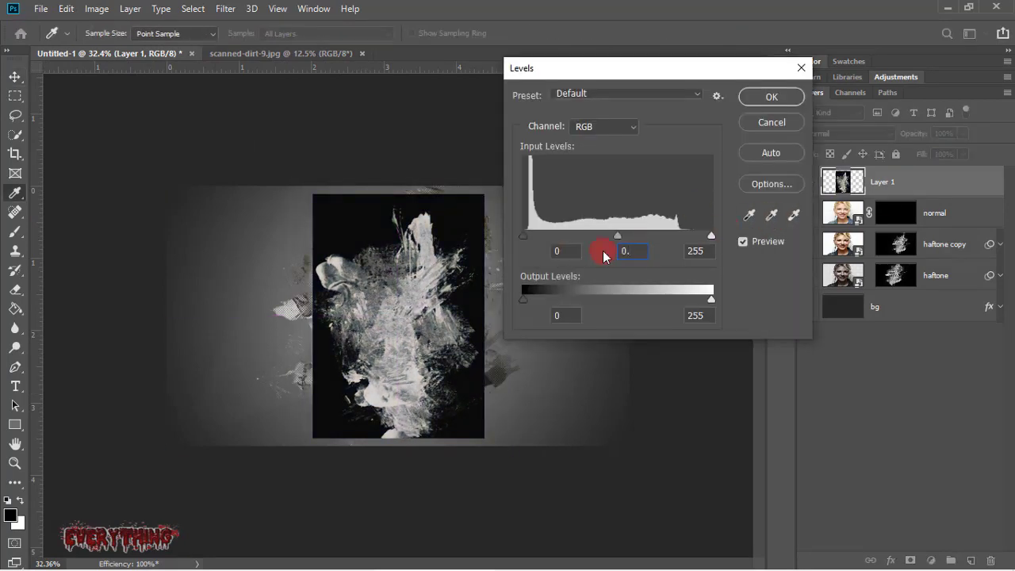
pyautogui.press('Tab')
pyautogui.write('229')
pyautogui.press('Return')
pyautogui.press('v')
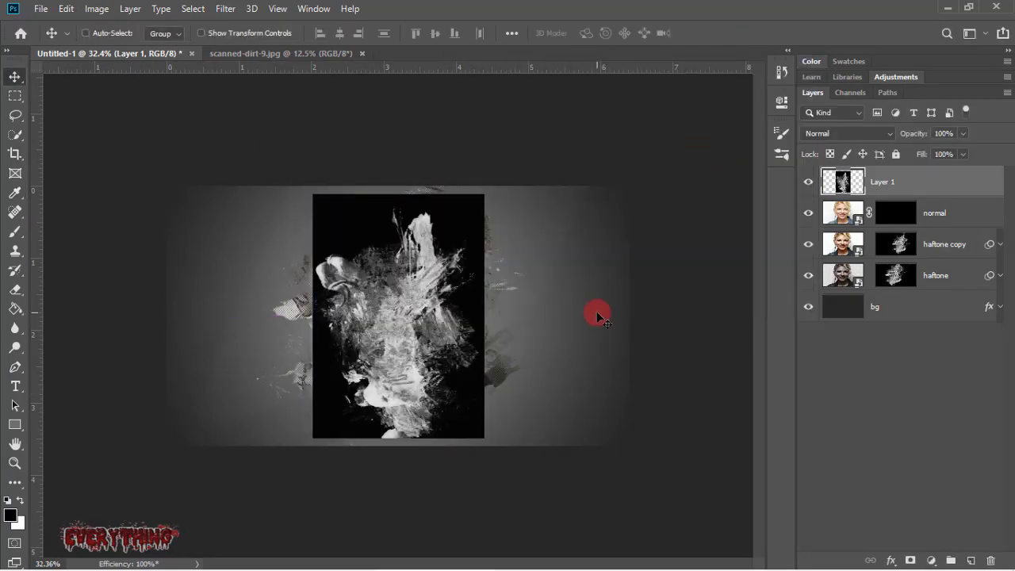
# Load the texture as a selection, hide Layer 1, and make the normal layer active
pyautogui.scroll(1, 596, 311)
pyautogui.keyDown('ctrl'); pyautogui.click(841, 183); pyautogui.keyUp('ctrl')
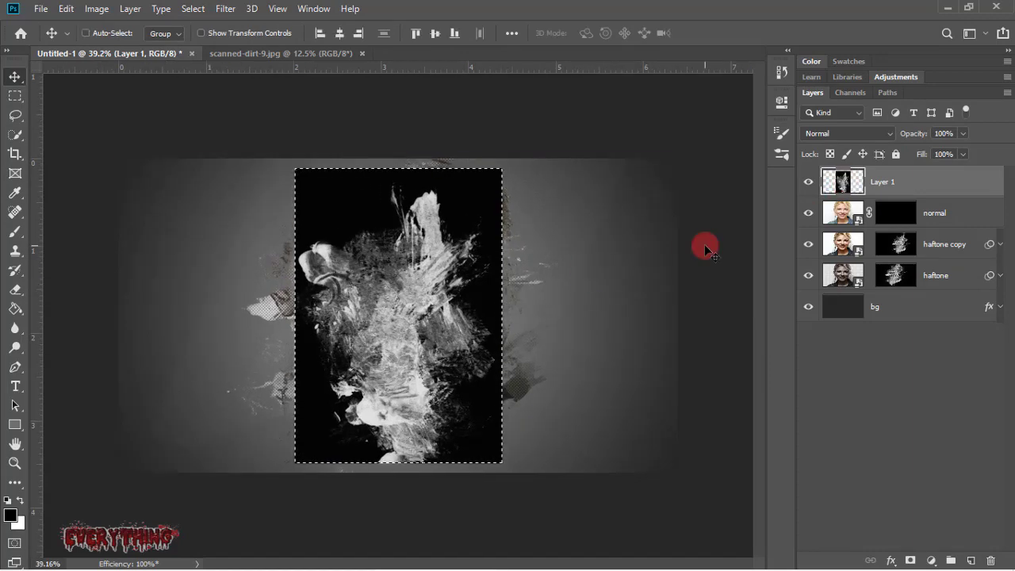
pyautogui.click(808, 184)
pyautogui.click(868, 214)
# Paste the dirt texture into the normal layer's mask
pyautogui.keyDown('alt'); pyautogui.click(904, 212); pyautogui.keyUp('alt')
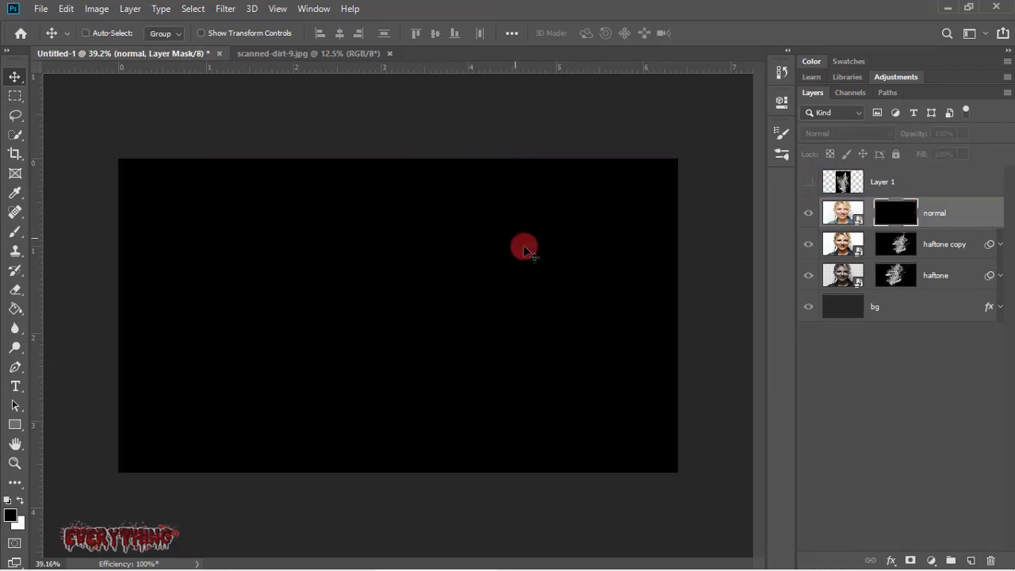
pyautogui.hotkey('ctrl', 'v')
pyautogui.keyDown('alt'); pyautogui.click(894, 212); pyautogui.keyUp('alt')
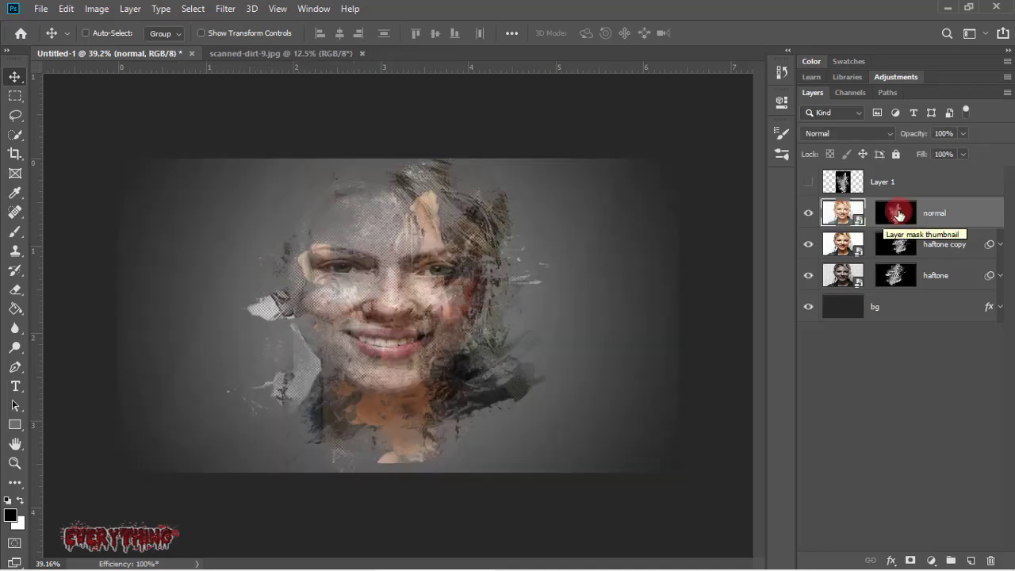
# Rotate the mask texture about 23° and position it over the face, then delete Layer 1
pyautogui.click(66, 9)
pyautogui.click(110, 331)
pyautogui.moveTo(410, 311); pyautogui.dragTo(439, 211)
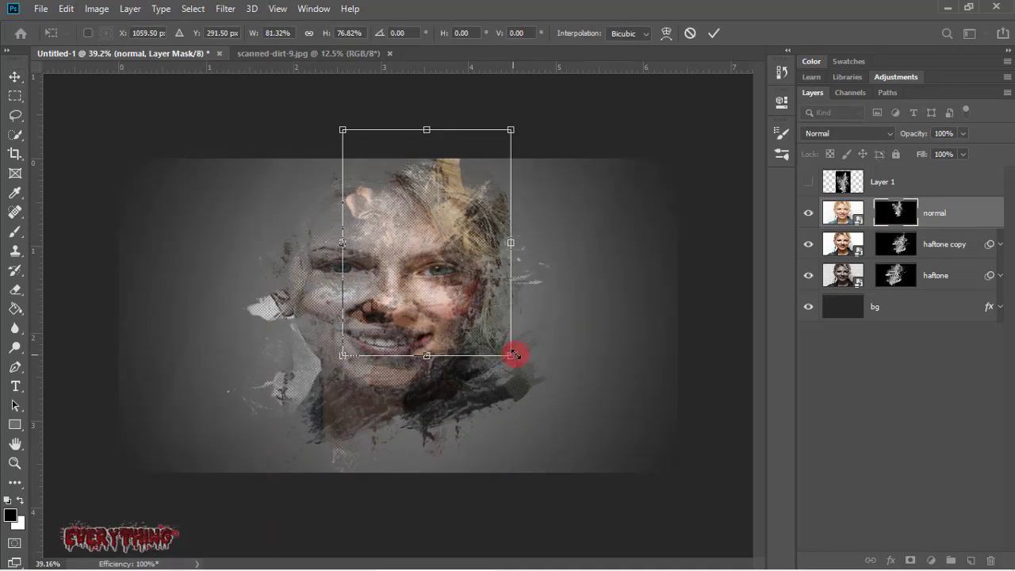
pyautogui.moveTo(516, 351); pyautogui.dragTo(453, 373)
pyautogui.moveTo(455, 333)
pyautogui.mouseDown()
pyautogui.moveTo(448, 267)
pyautogui.moveTo(530, 269)
pyautogui.mouseUp()
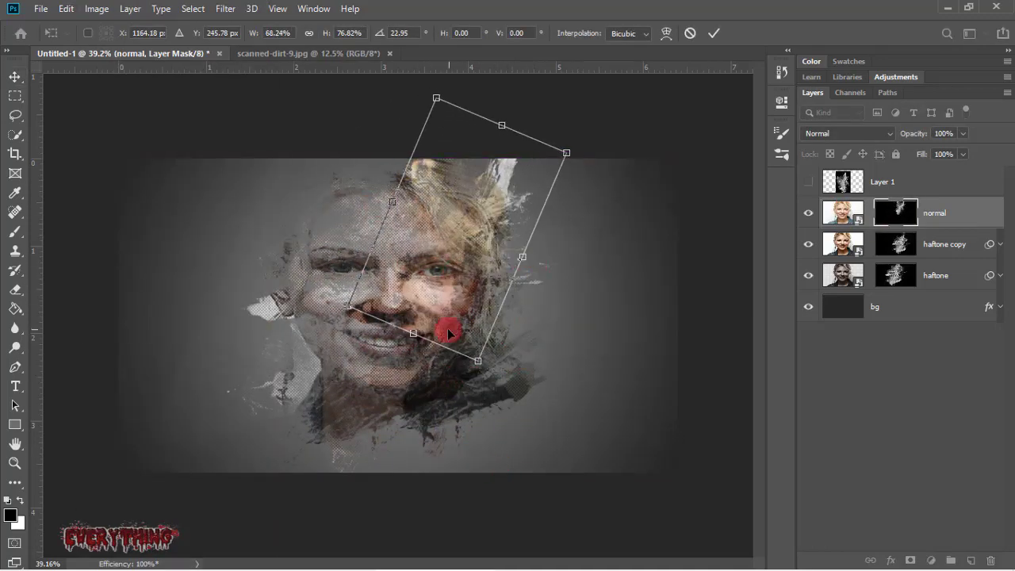
pyautogui.moveTo(447, 329); pyautogui.dragTo(426, 240)
pyautogui.press('Return')
pyautogui.scroll(-1, 472, 288)
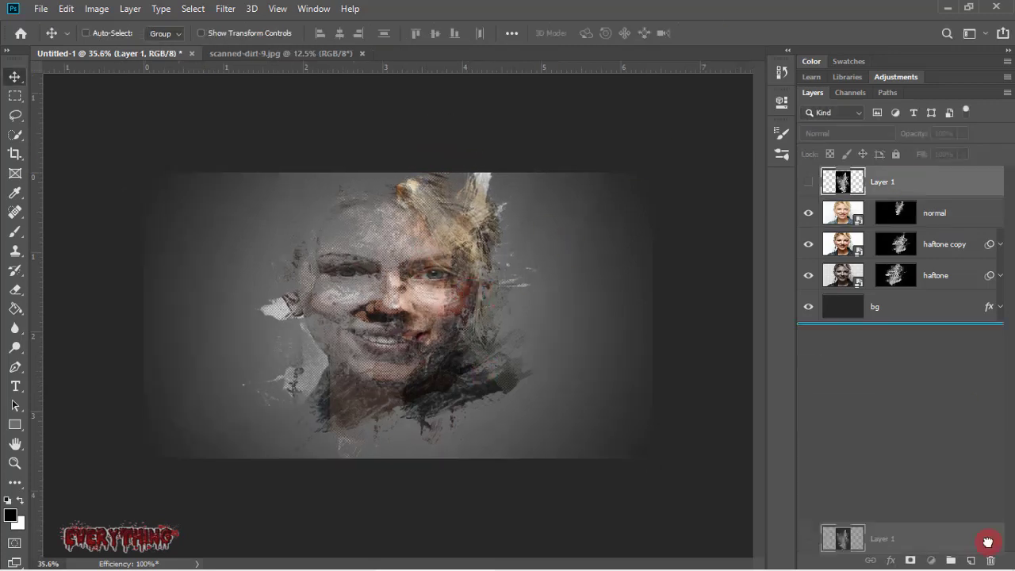
pyautogui.moveTo(881, 181); pyautogui.dragTo(989, 560)
# Add a Pattern Fill layer and load the halftone patterns from the Halftone Splash folder
pyautogui.click(931, 560)
pyautogui.click(912, 329)
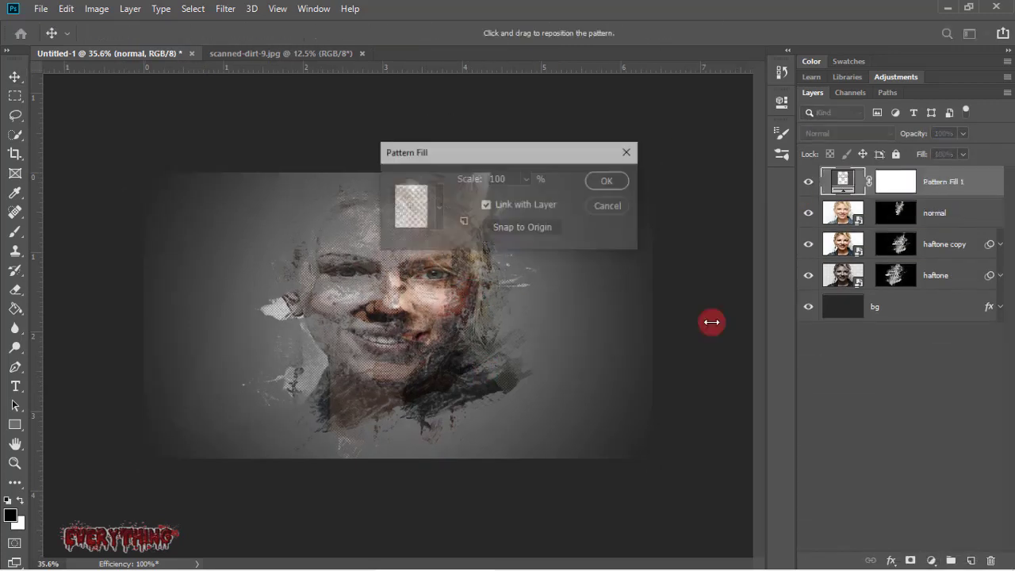
pyautogui.click(435, 190)
pyautogui.click(505, 232)
pyautogui.click(543, 390)
pyautogui.click(373, 399)
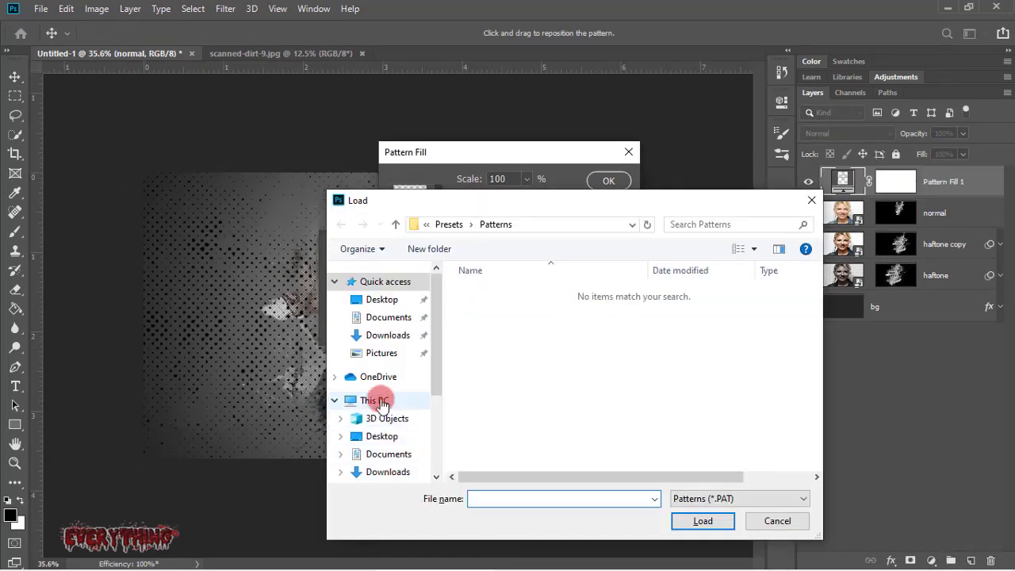
pyautogui.click(392, 477)
pyautogui.scroll(-3, 619, 365)
pyautogui.doubleClick(539, 385)
pyautogui.click(555, 322)
pyautogui.click(702, 521)
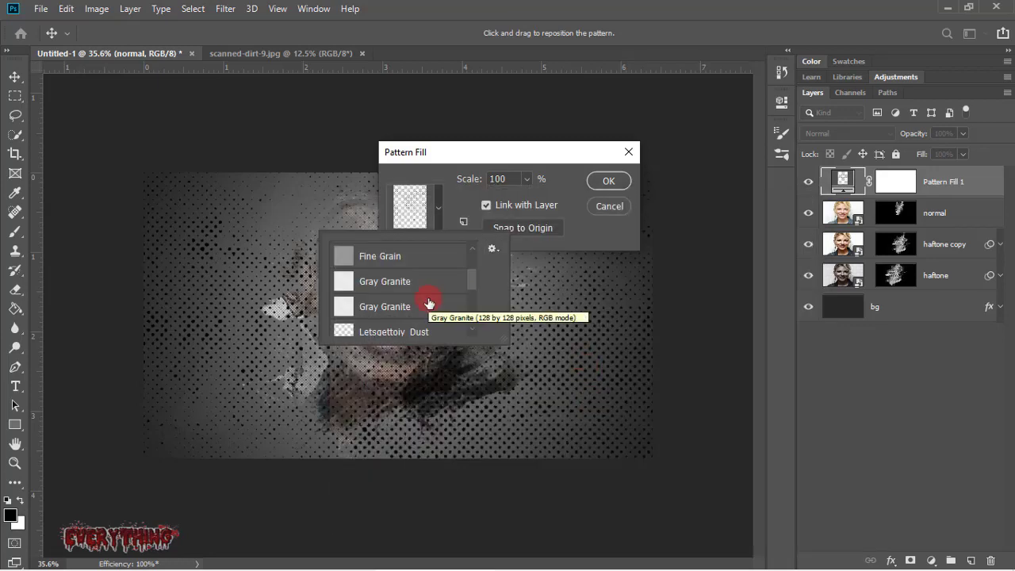
# Choose a halftone pattern at 50% scale and invert the fill's mask to black
pyautogui.click(603, 247)
pyautogui.click(639, 240)
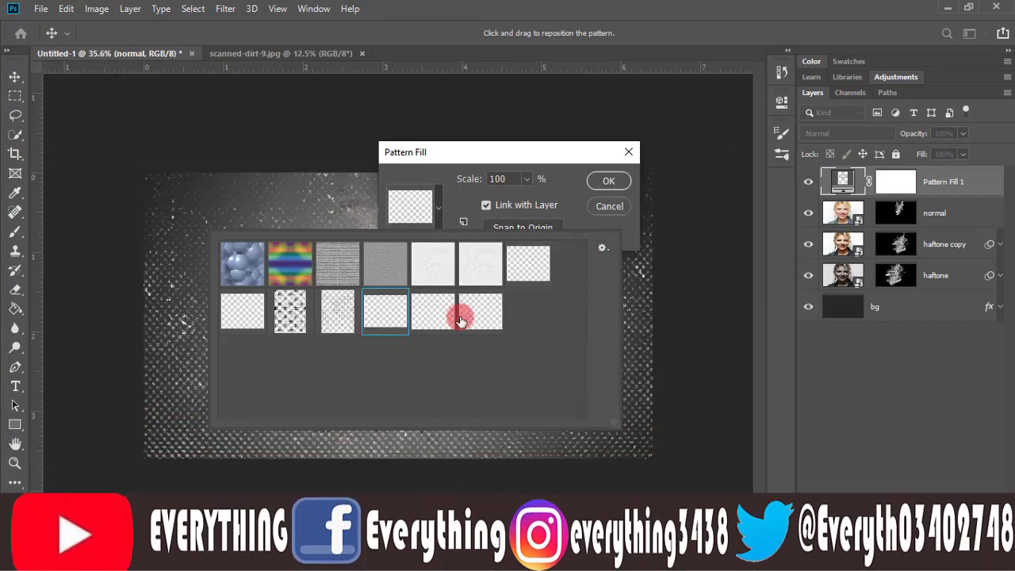
pyautogui.doubleClick(386, 312)
pyautogui.doubleClick(499, 179)
pyautogui.write('50')
pyautogui.press('Return')
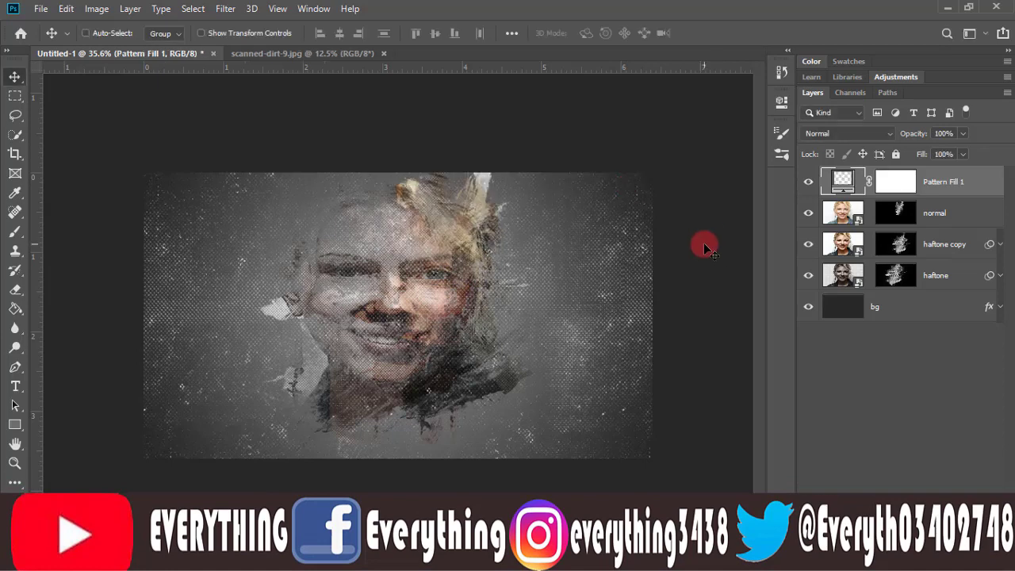
pyautogui.doubleClick(901, 184)
pyautogui.click(686, 291)
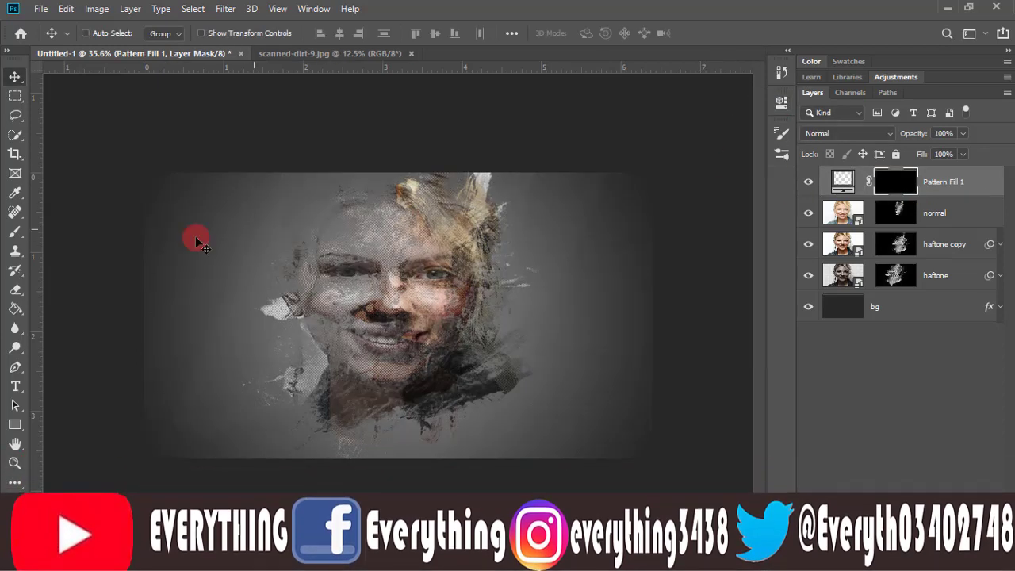
# Paint a white radial gradient outward from the face on the Pattern Fill mask
pyautogui.click(11, 311)
pyautogui.click(69, 308)
pyautogui.click(188, 34)
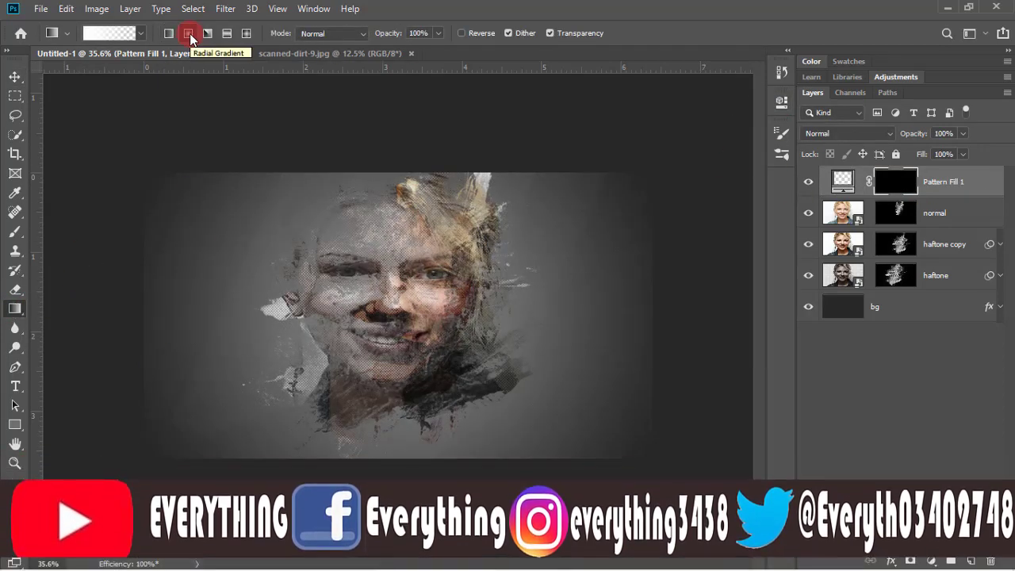
pyautogui.moveTo(393, 304); pyautogui.dragTo(523, 214)
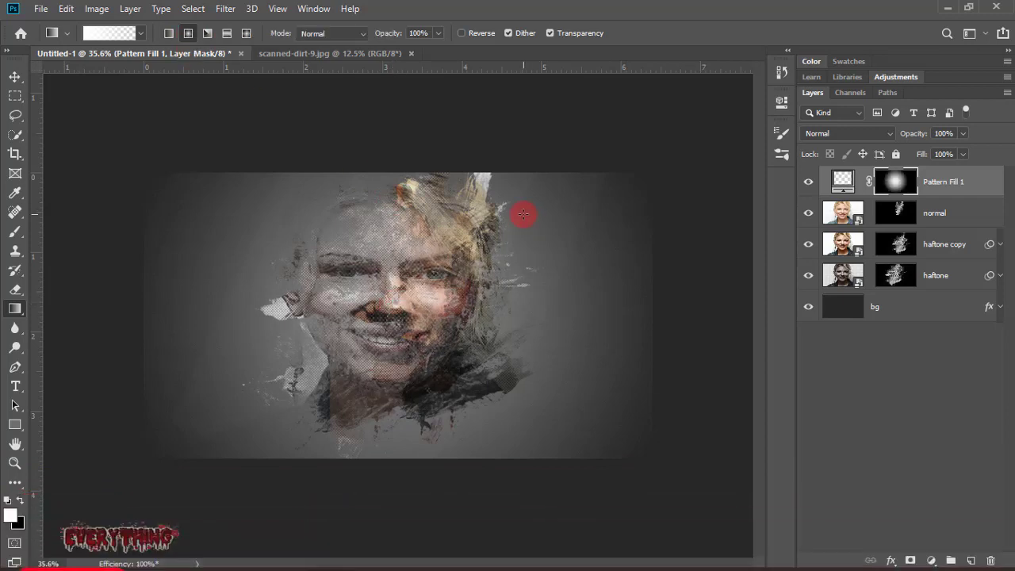
# Check the mask's properties, then add a Curves adjustment layer
pyautogui.doubleClick(896, 183)
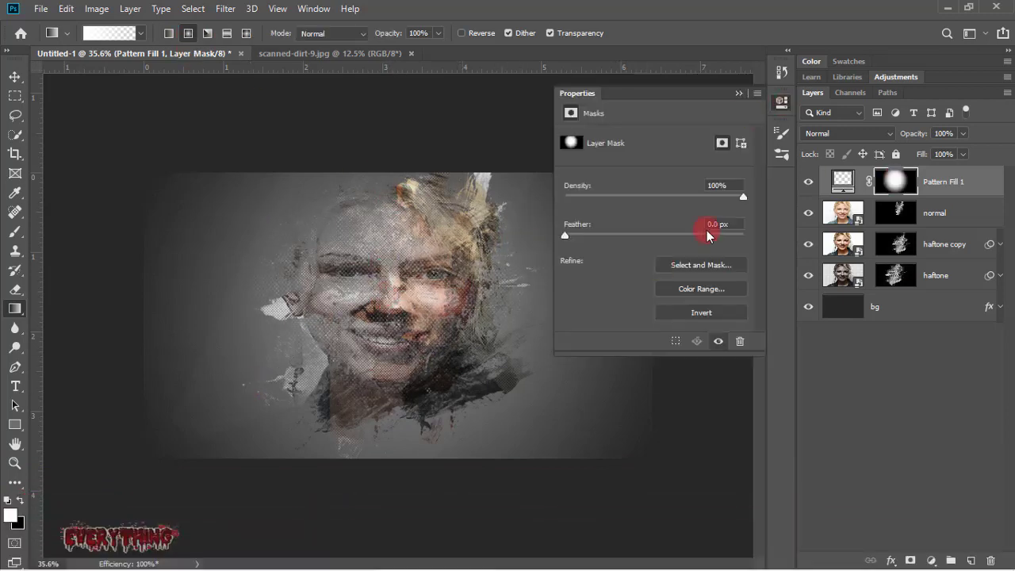
pyautogui.click(668, 214)
pyautogui.scroll(2, 696, 291)
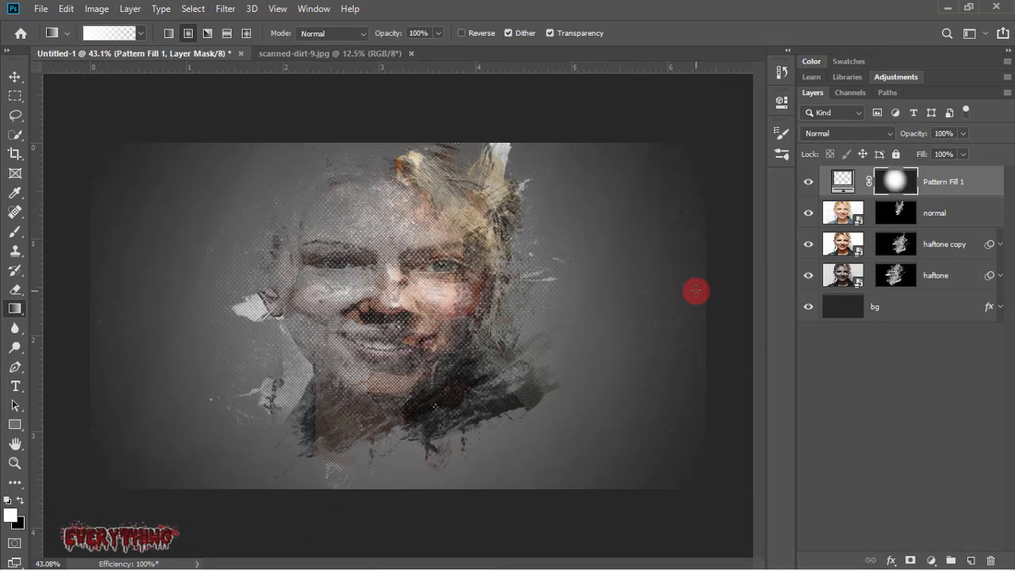
pyautogui.click(932, 560)
pyautogui.click(932, 371)
# Bend Curves 1 into a contrast curve and add Exposure with Offset +0.0125 and Gamma 0.90
pyautogui.moveTo(629, 283); pyautogui.dragTo(639, 292)
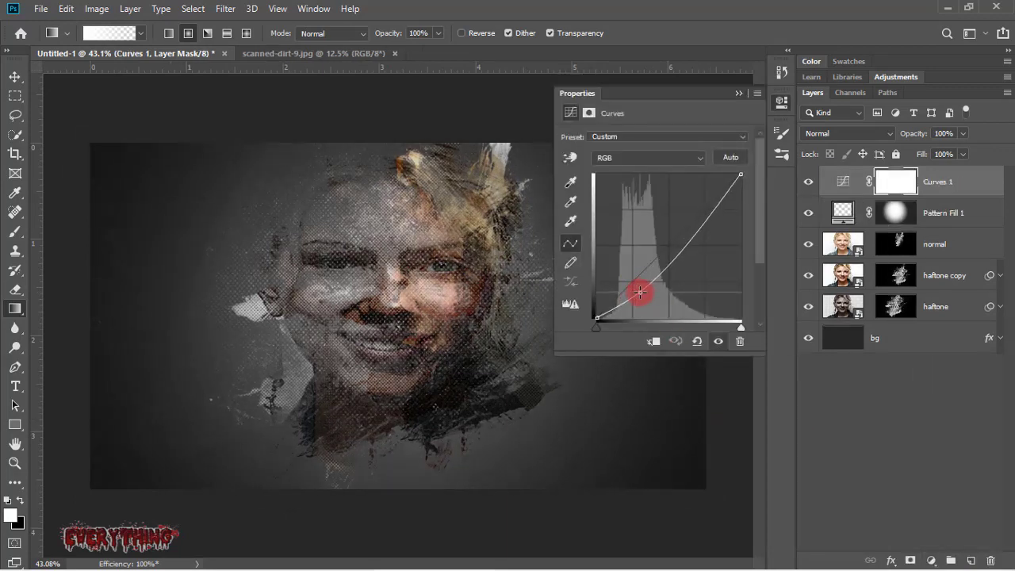
pyautogui.moveTo(711, 212); pyautogui.dragTo(713, 211)
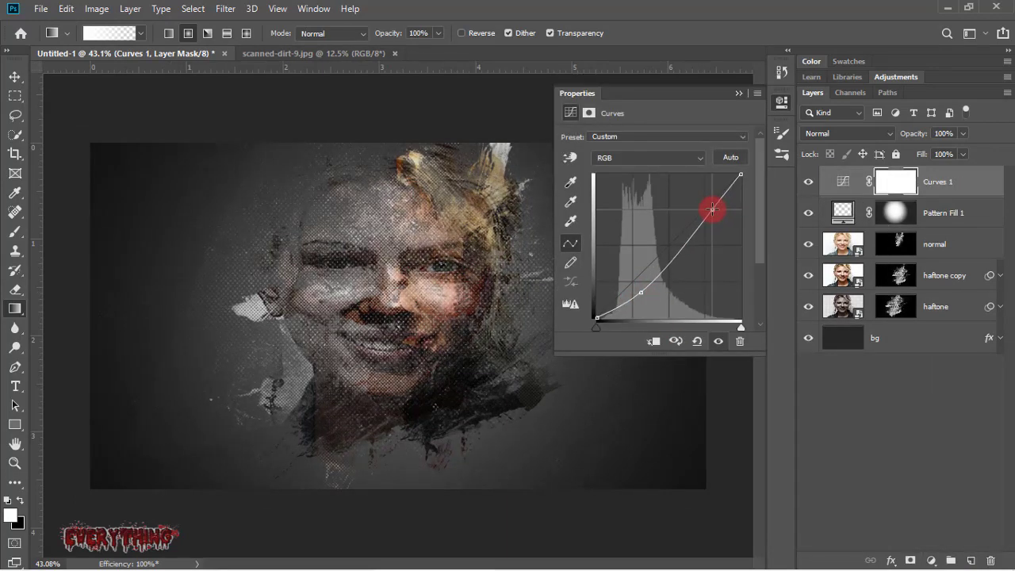
pyautogui.click(932, 559)
pyautogui.click(932, 388)
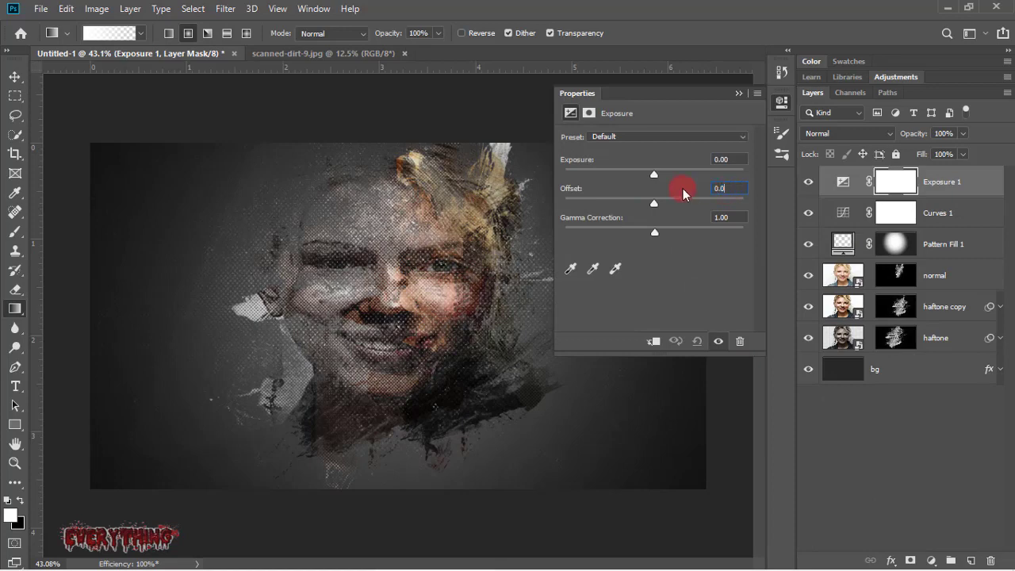
pyautogui.write('125')
pyautogui.press('Tab')
pyautogui.write('0.90')
pyautogui.click(736, 93)
# Add a Vibrance +50 layer above Exposure 1 and zoom to view the finished artwork
pyautogui.click(842, 244)
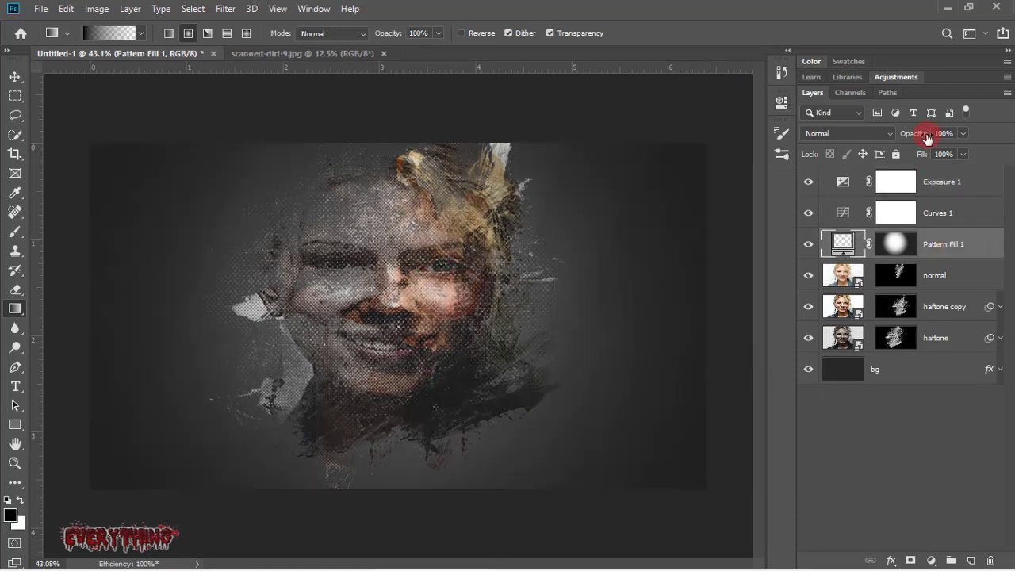
pyautogui.click(961, 183)
pyautogui.click(932, 560)
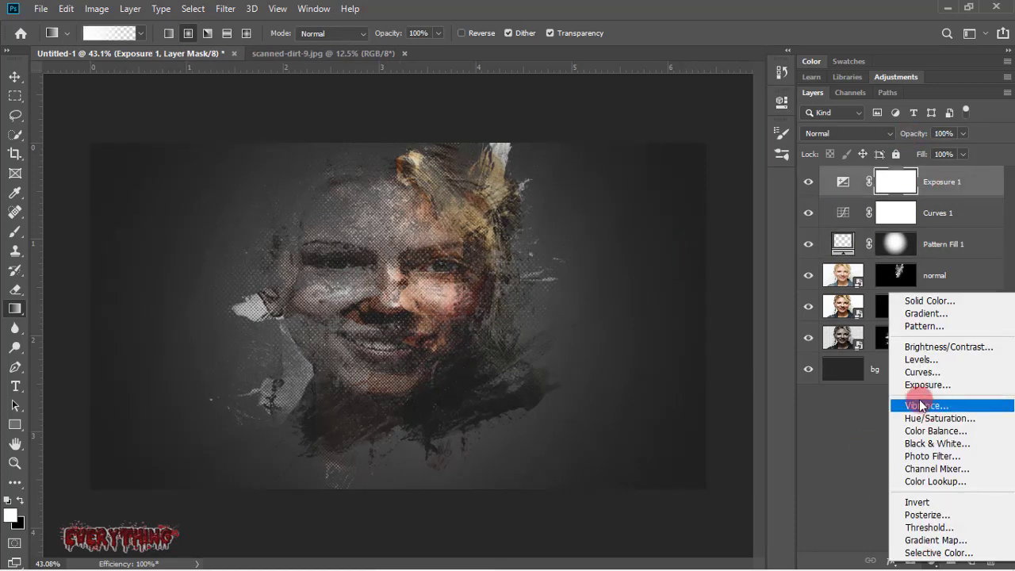
pyautogui.click(924, 403)
pyautogui.moveTo(653, 152); pyautogui.dragTo(673, 153)
pyautogui.press('Tab')
pyautogui.click(736, 92)
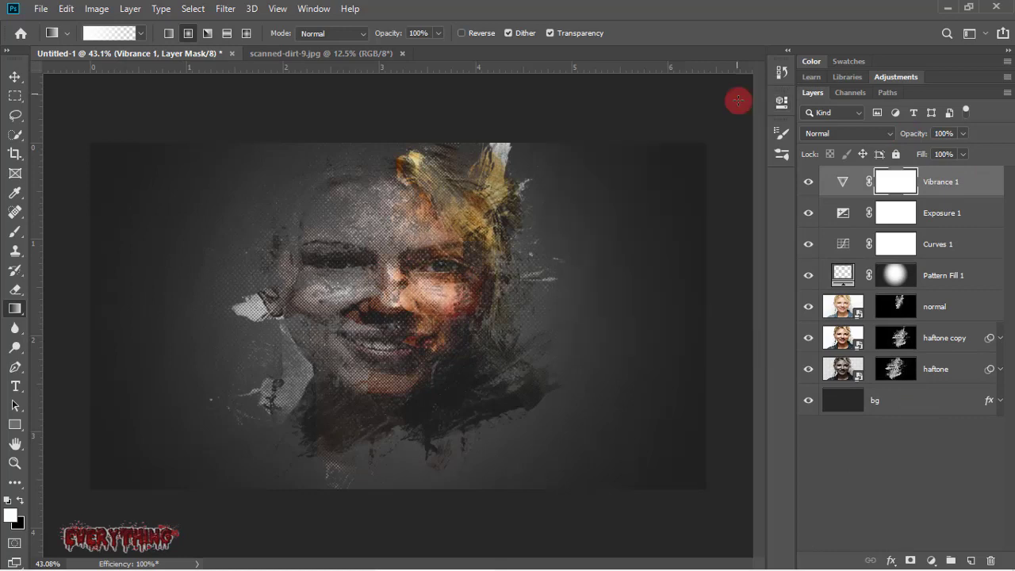
pyautogui.hotkey('ctrl', '0')
pyautogui.click(15, 77)
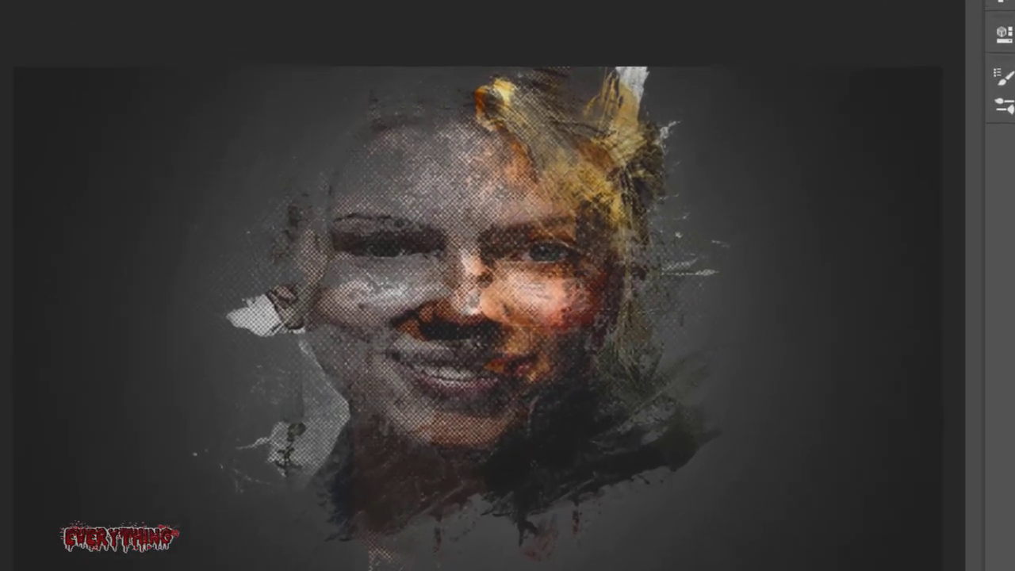